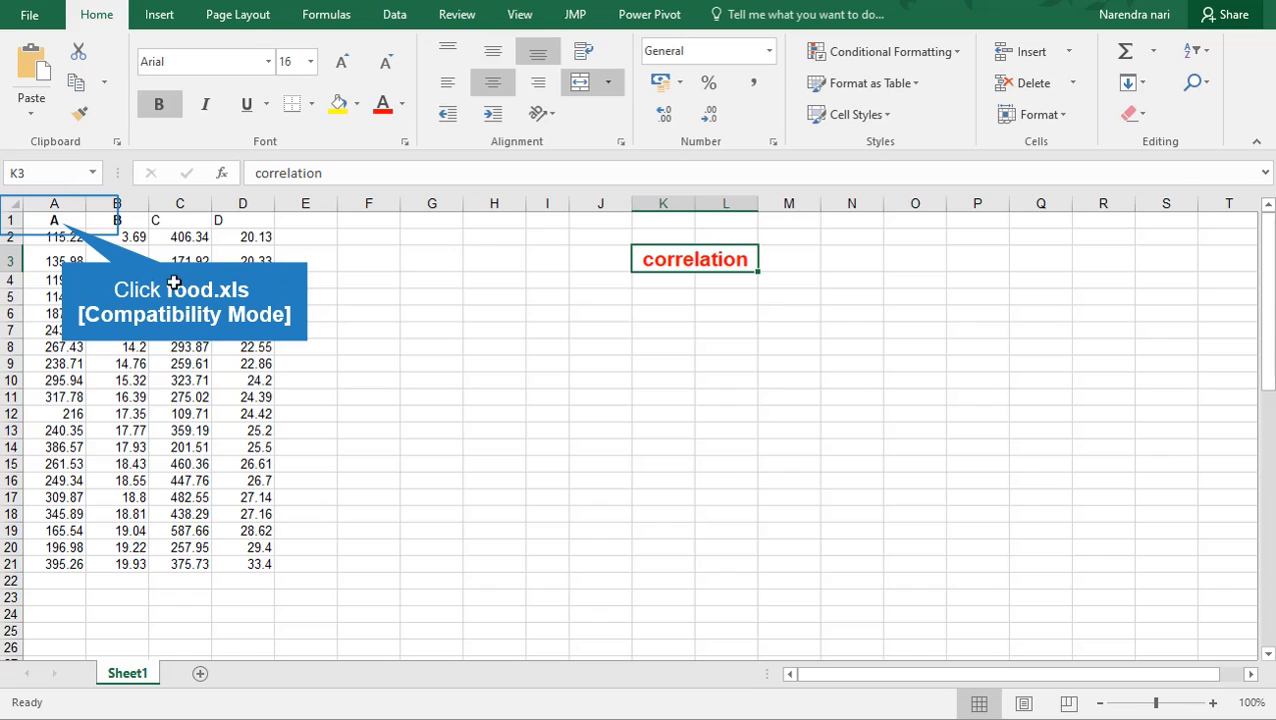
pyautogui.click(58, 221)
pyautogui.moveTo(58, 221); pyautogui.dragTo(245, 557)
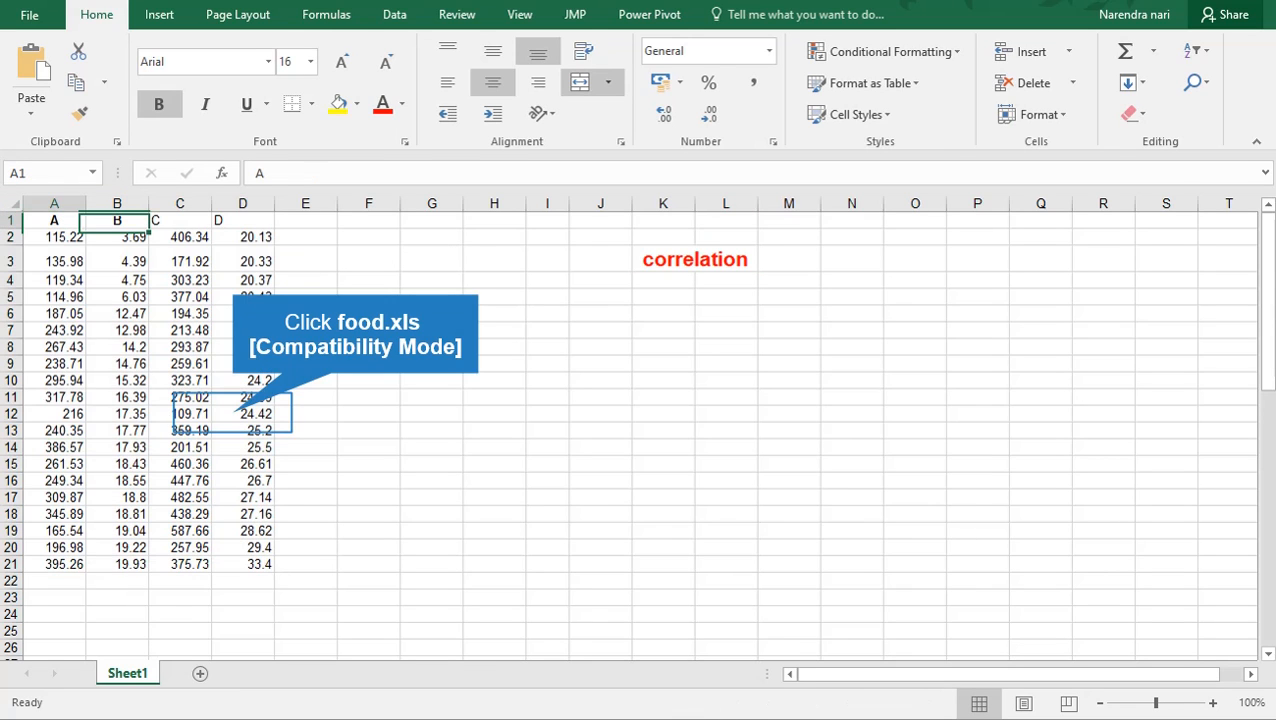
pyautogui.click(243, 410)
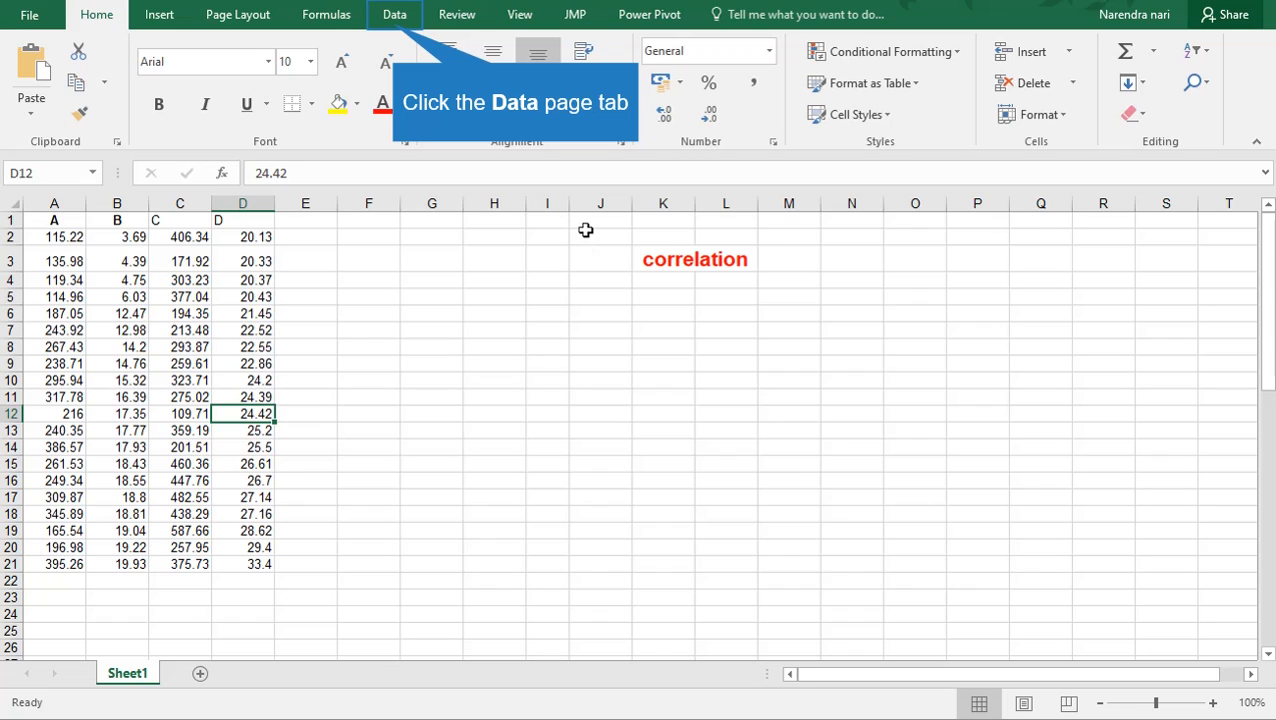
pyautogui.click(397, 17)
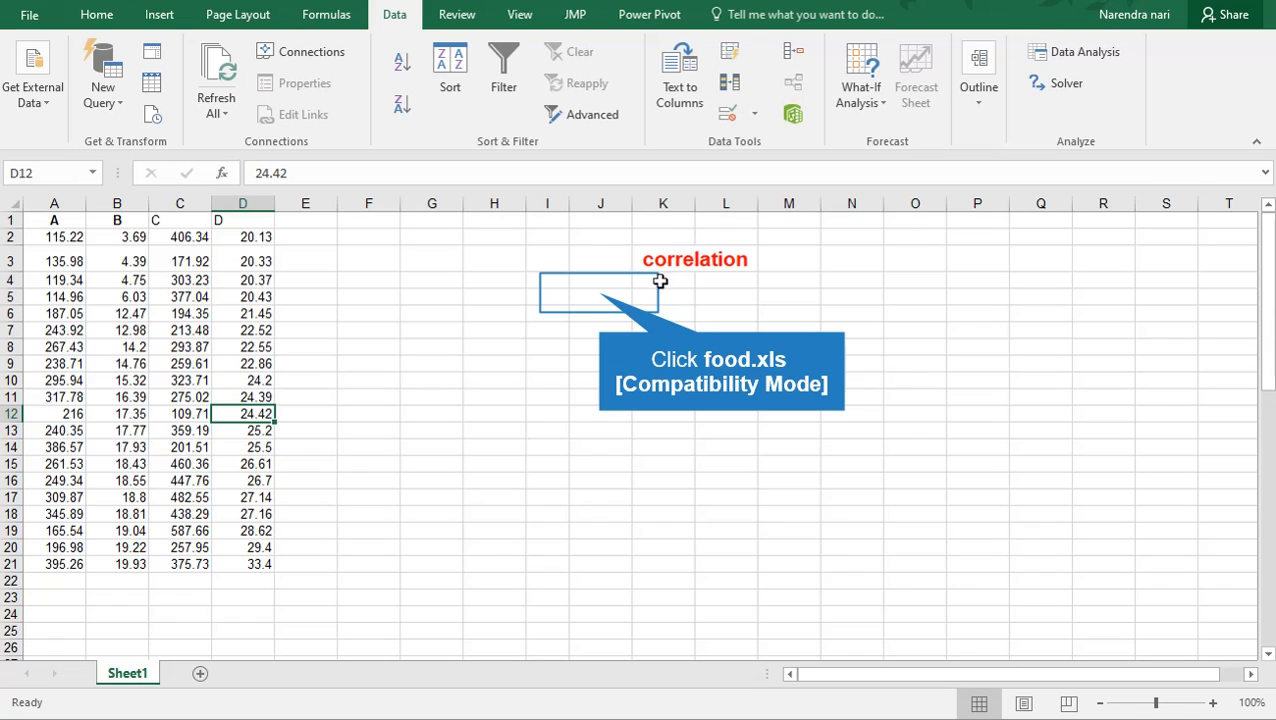
# Label cell J5 "A and B" and enter =correl(a2:a21,b2:b21) in K5 to calculate the correlation of columns A and B
pyautogui.click(598, 293)
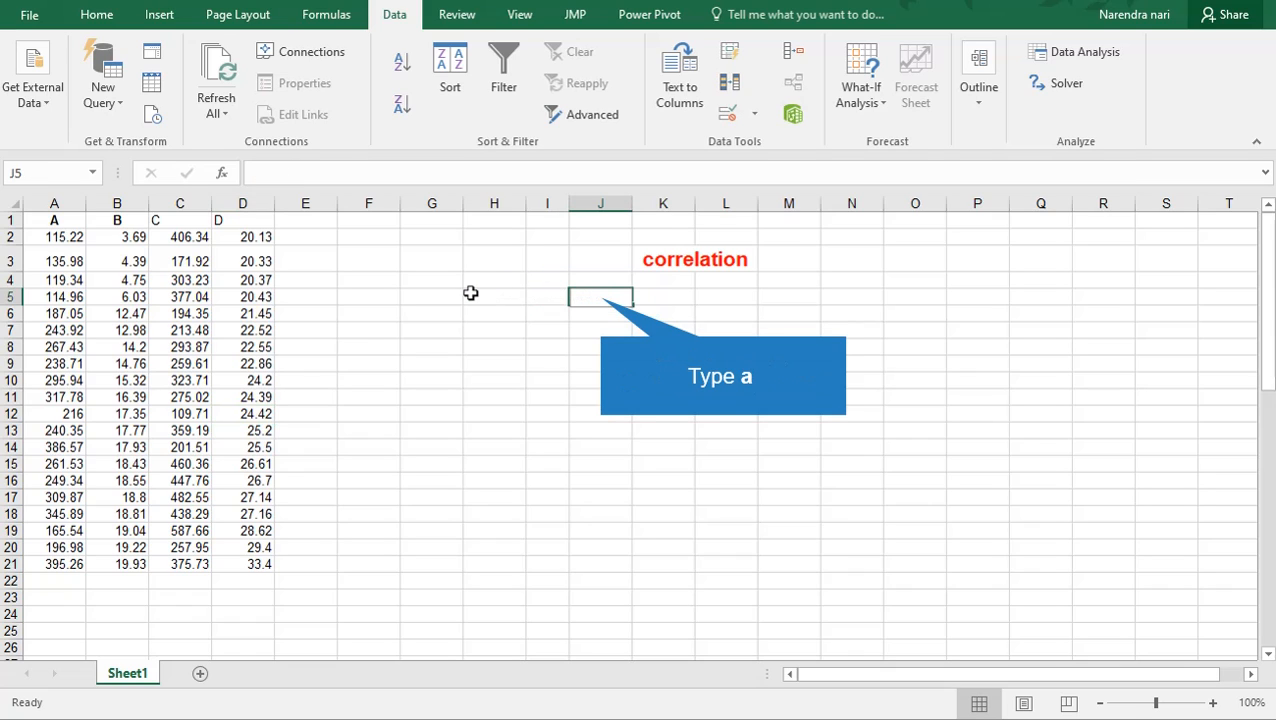
pyautogui.write('a')
pyautogui.press('BackSpace')
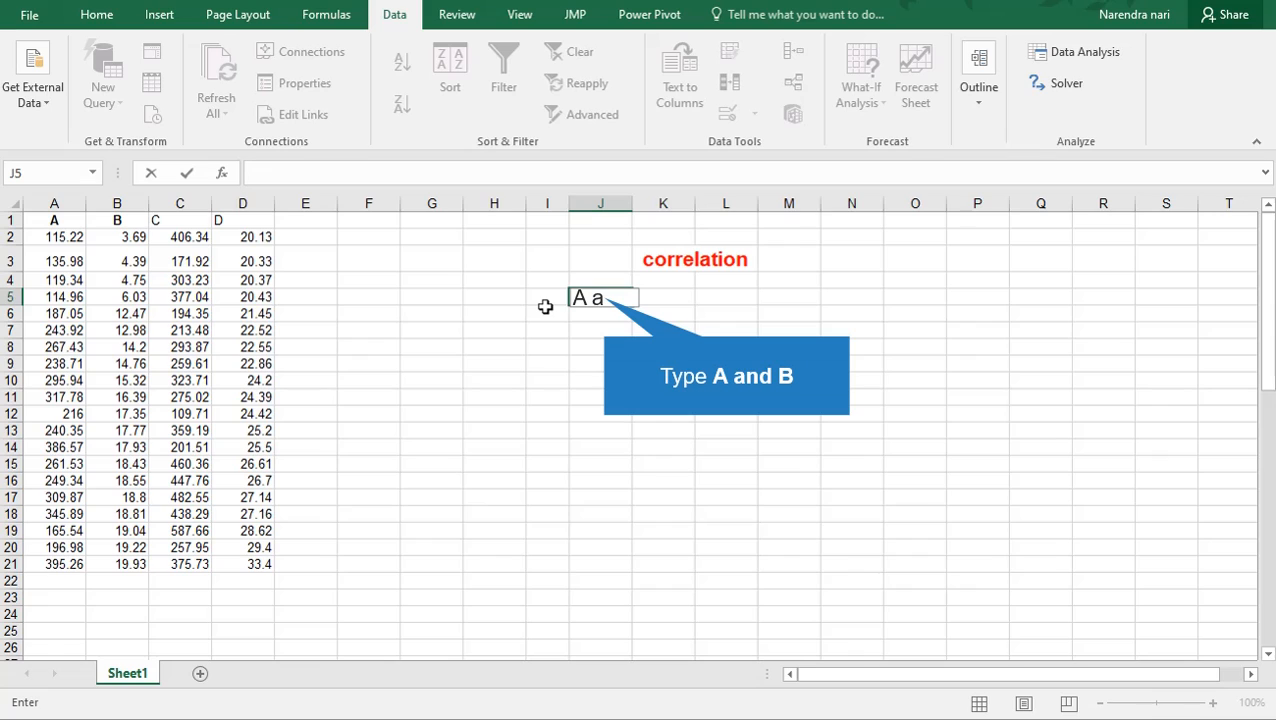
pyautogui.write('A and B')
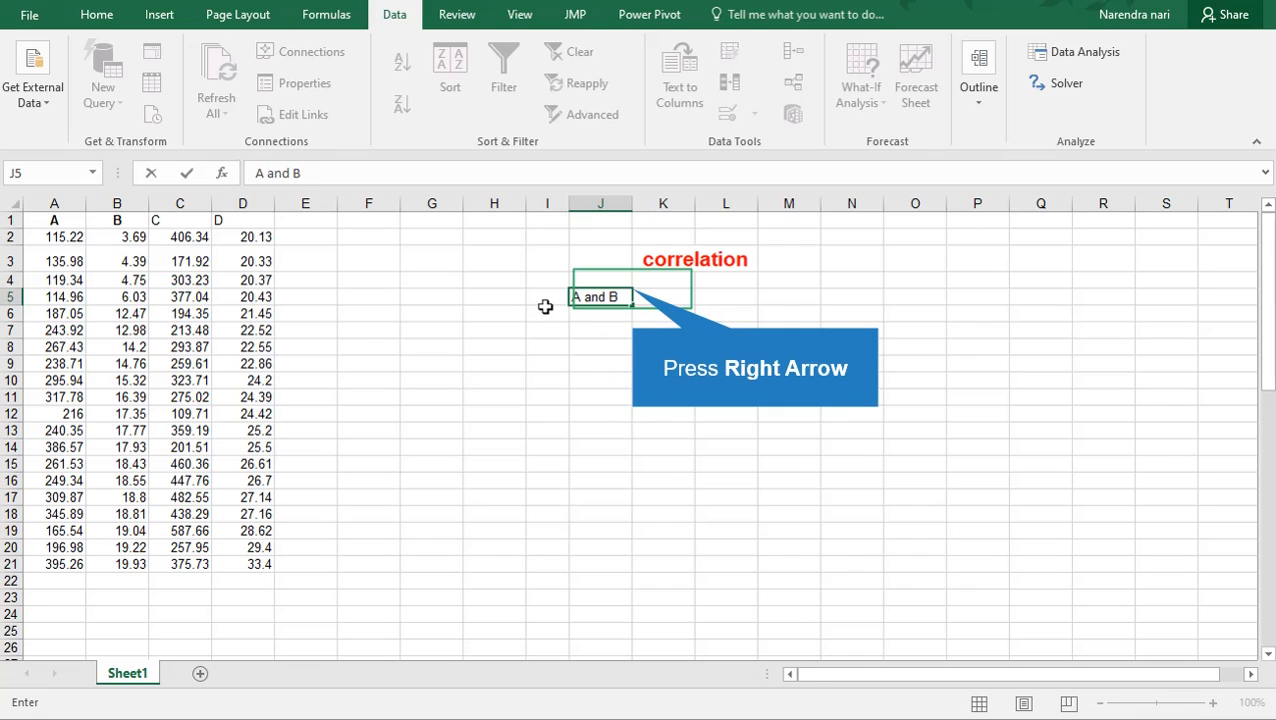
pyautogui.press('Right')
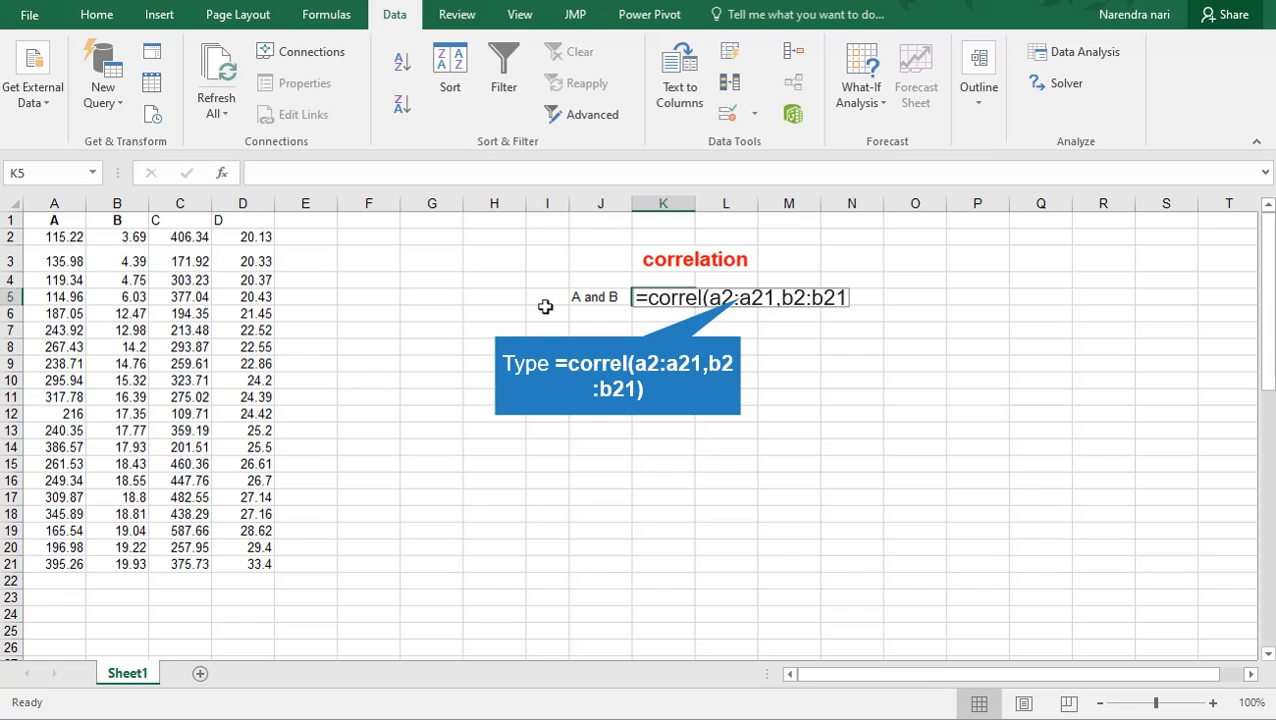
pyautogui.write('=correl(a2:a21,b2:b21)')
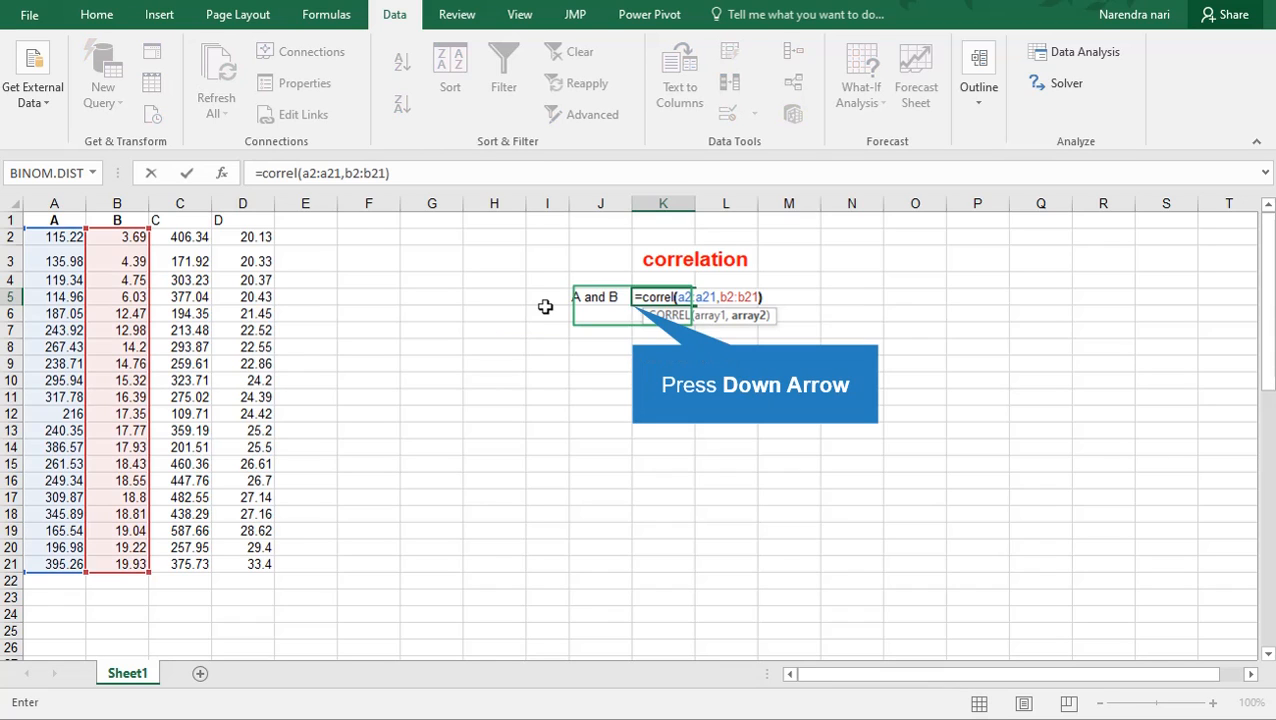
pyautogui.press('Down')
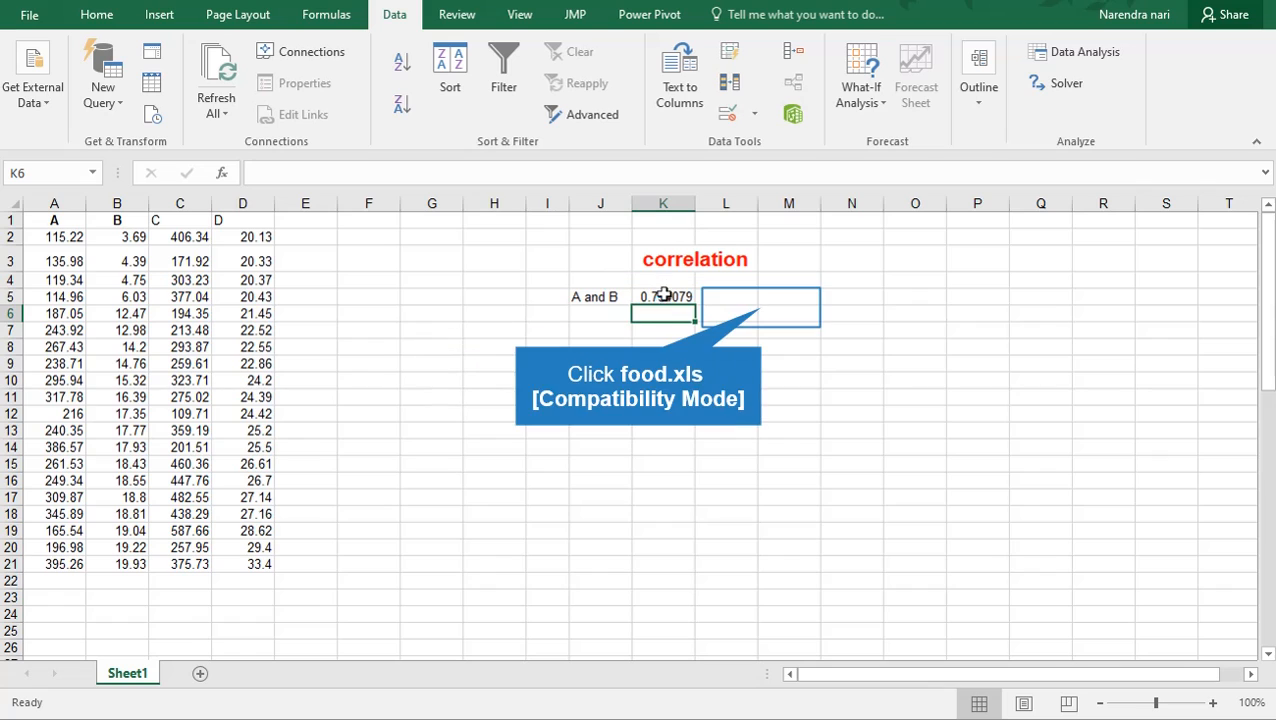
pyautogui.click(765, 312)
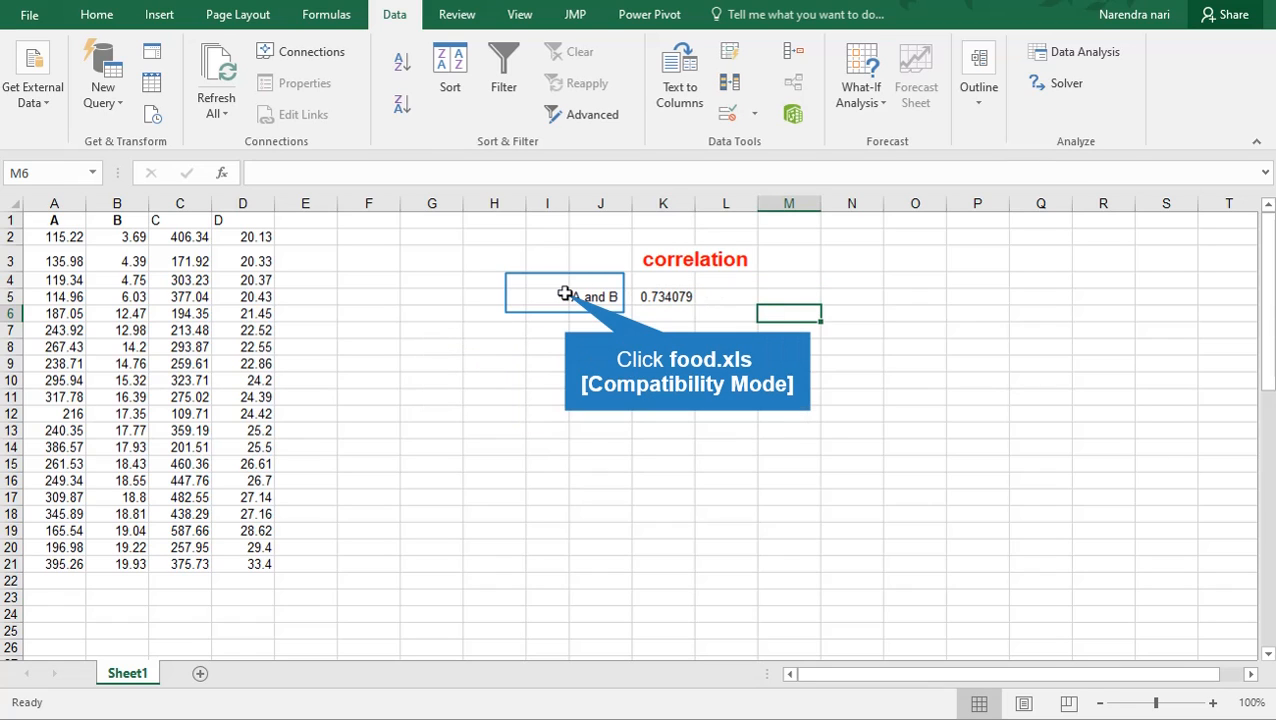
pyautogui.moveTo(570, 294); pyautogui.dragTo(690, 303)
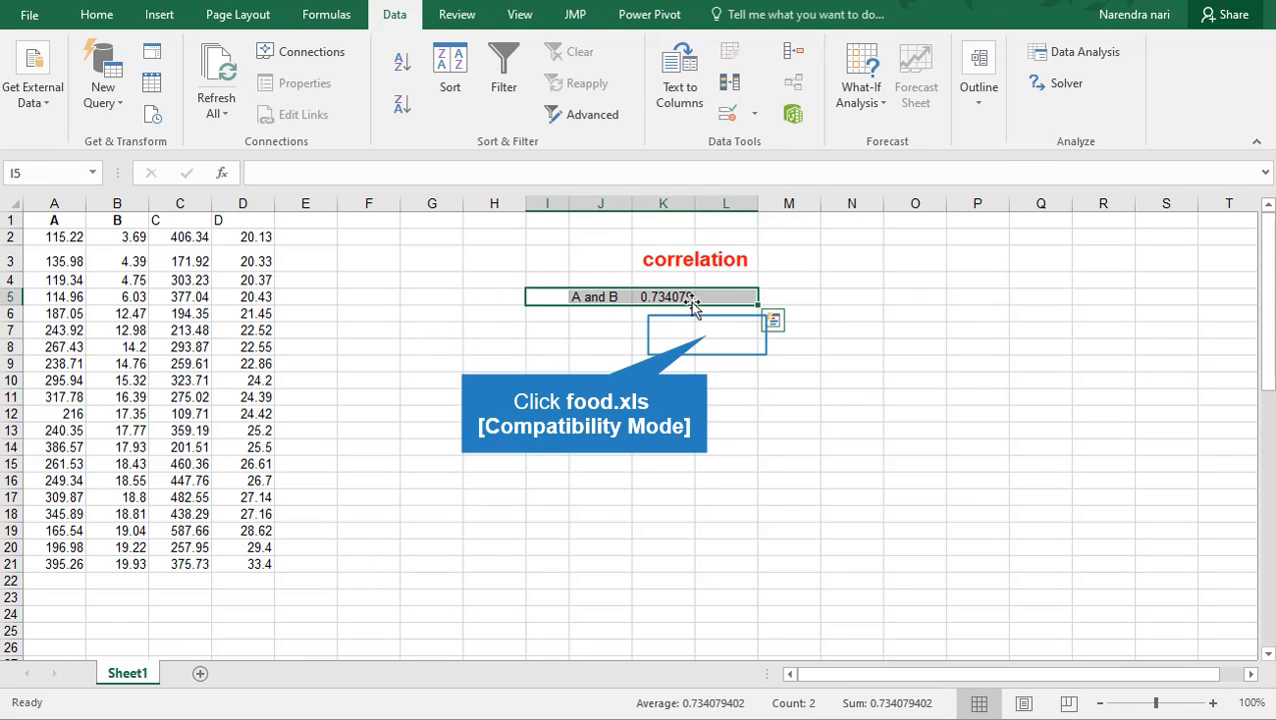
pyautogui.click(707, 335)
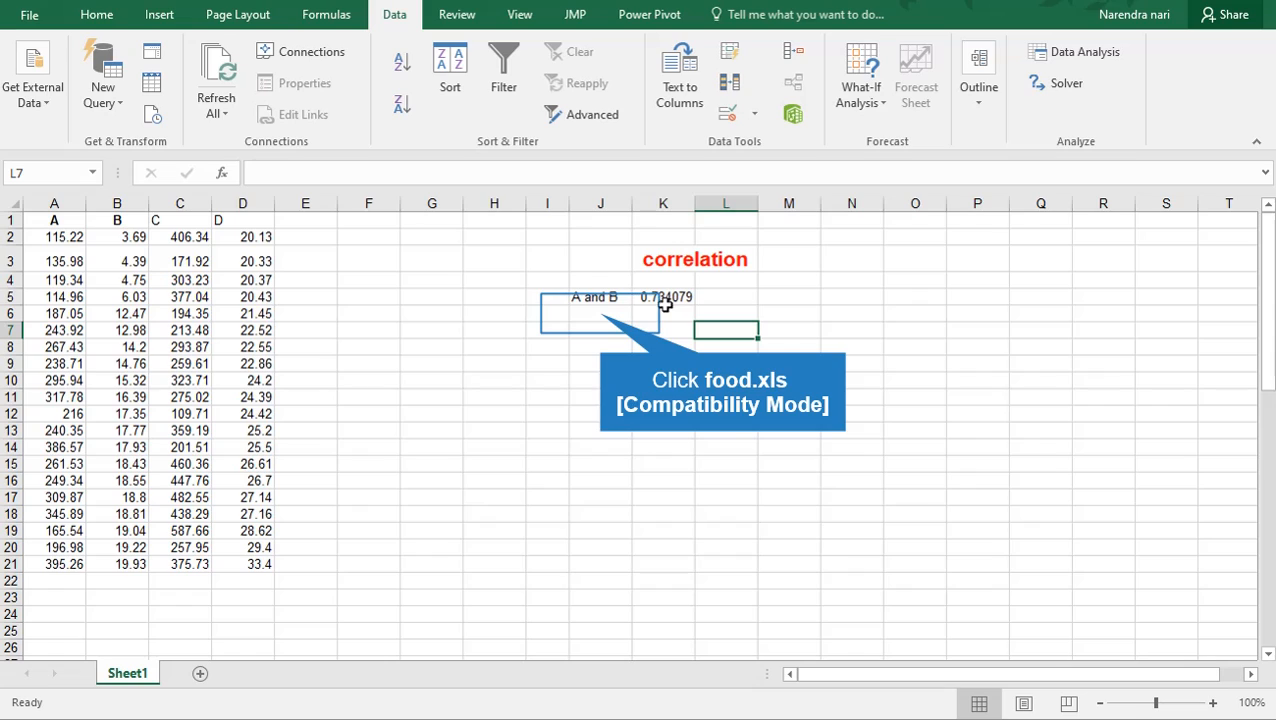
# Enter the label "B and C" in cell J6 below the first pair label
pyautogui.click(600, 314)
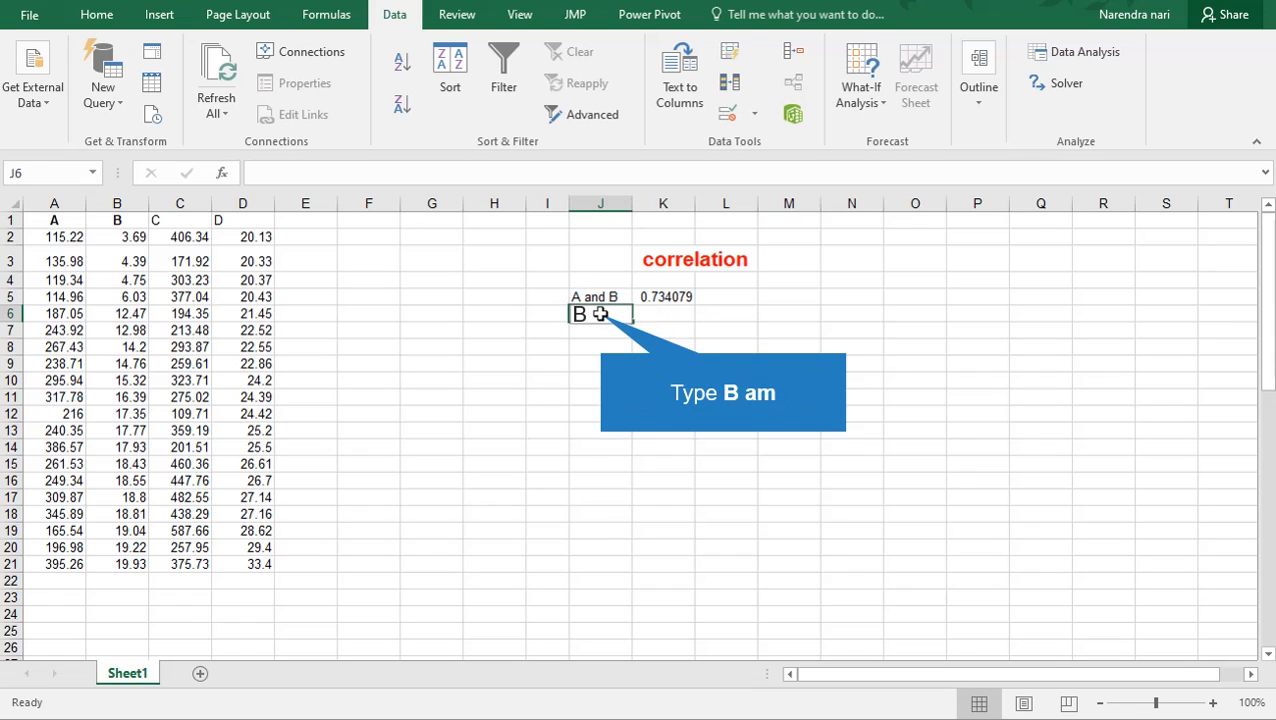
pyautogui.write('B am')
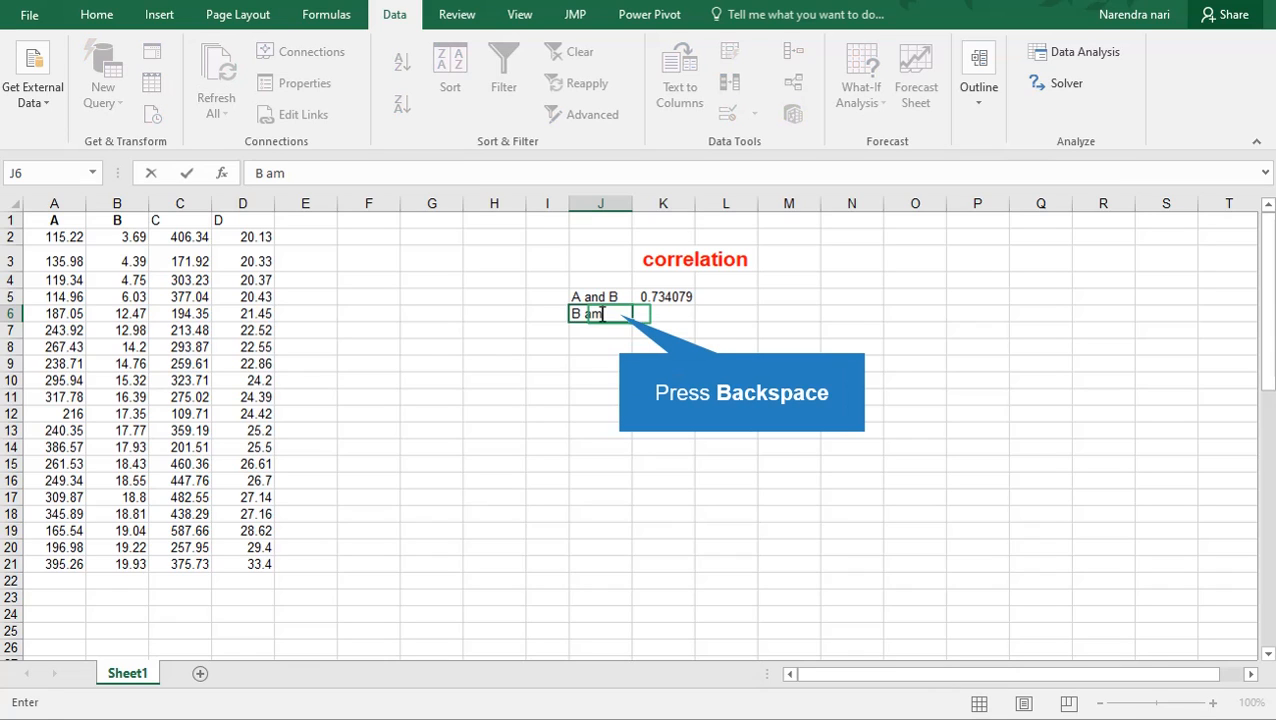
pyautogui.press('BackSpace')
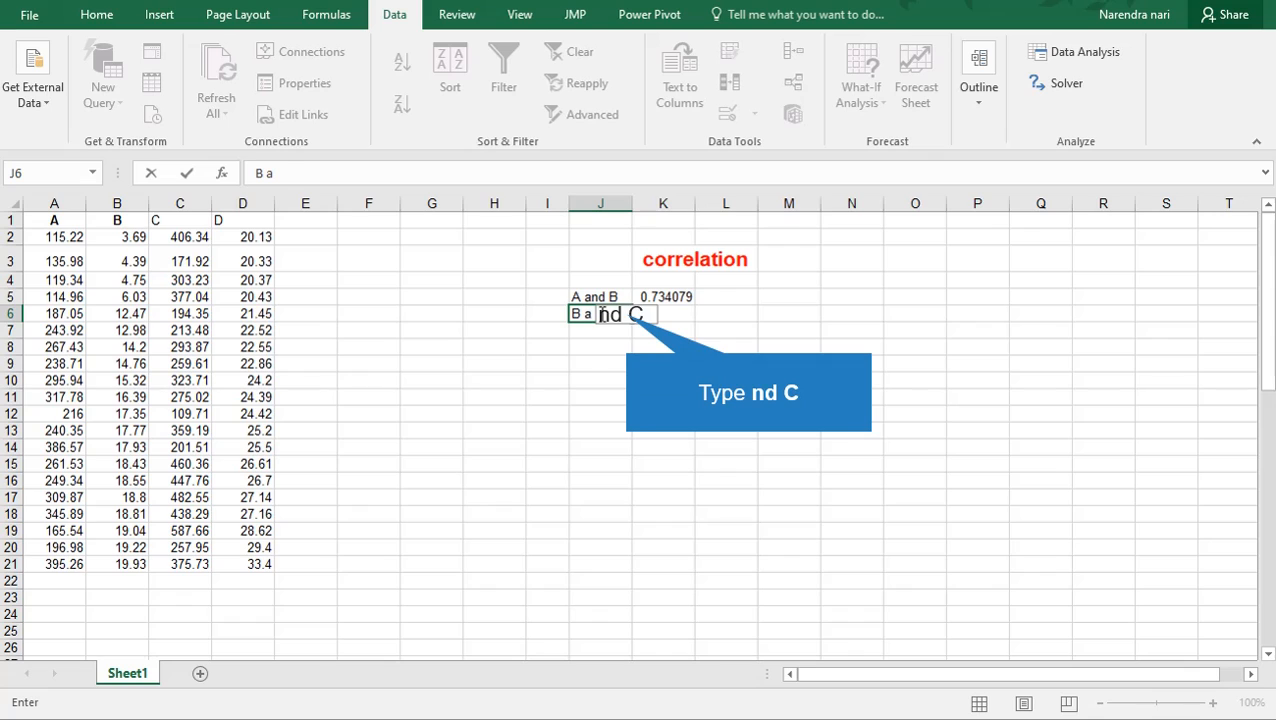
pyautogui.write('nd C')
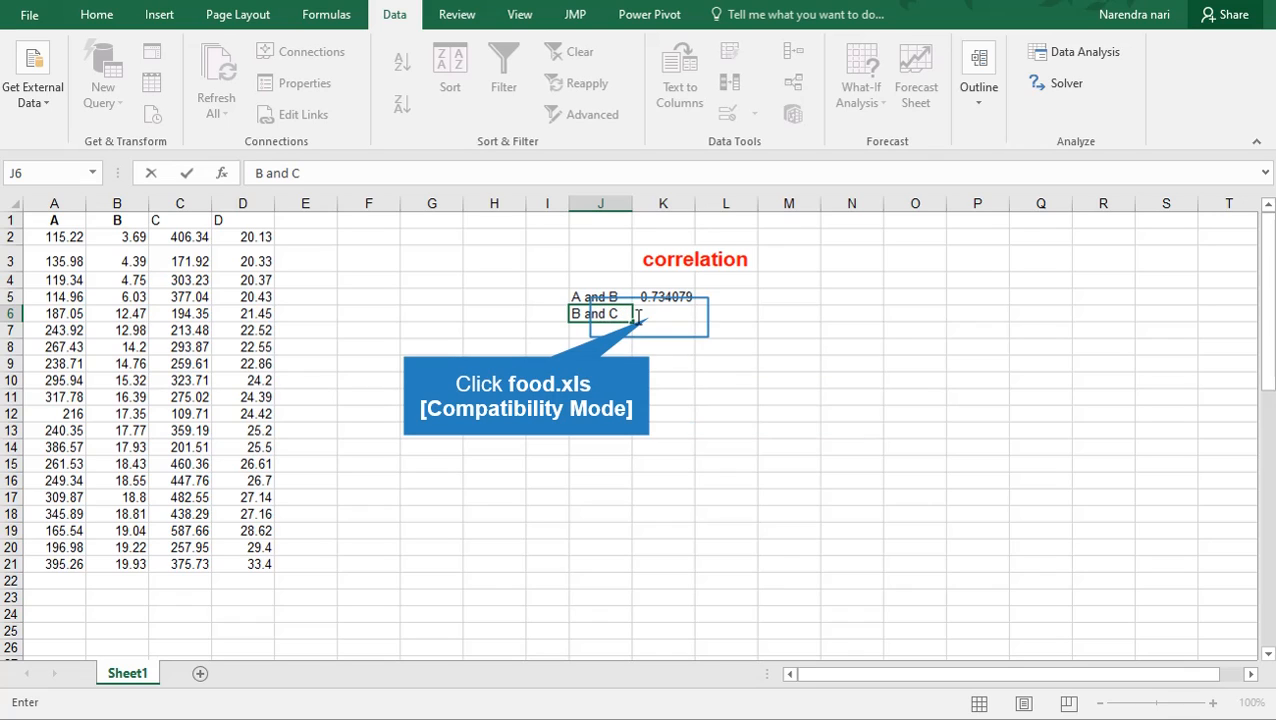
pyautogui.click(648, 318)
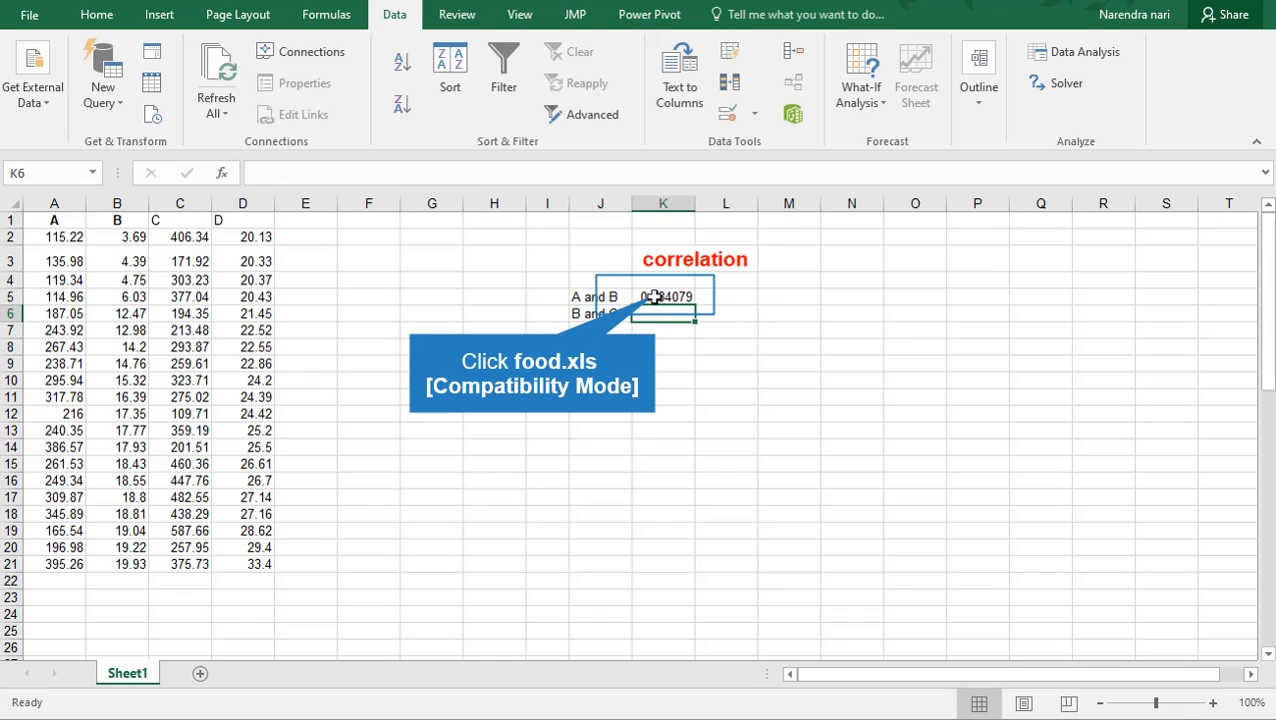
# Fill the correlation formula from K5 down into K6
pyautogui.click(660, 296)
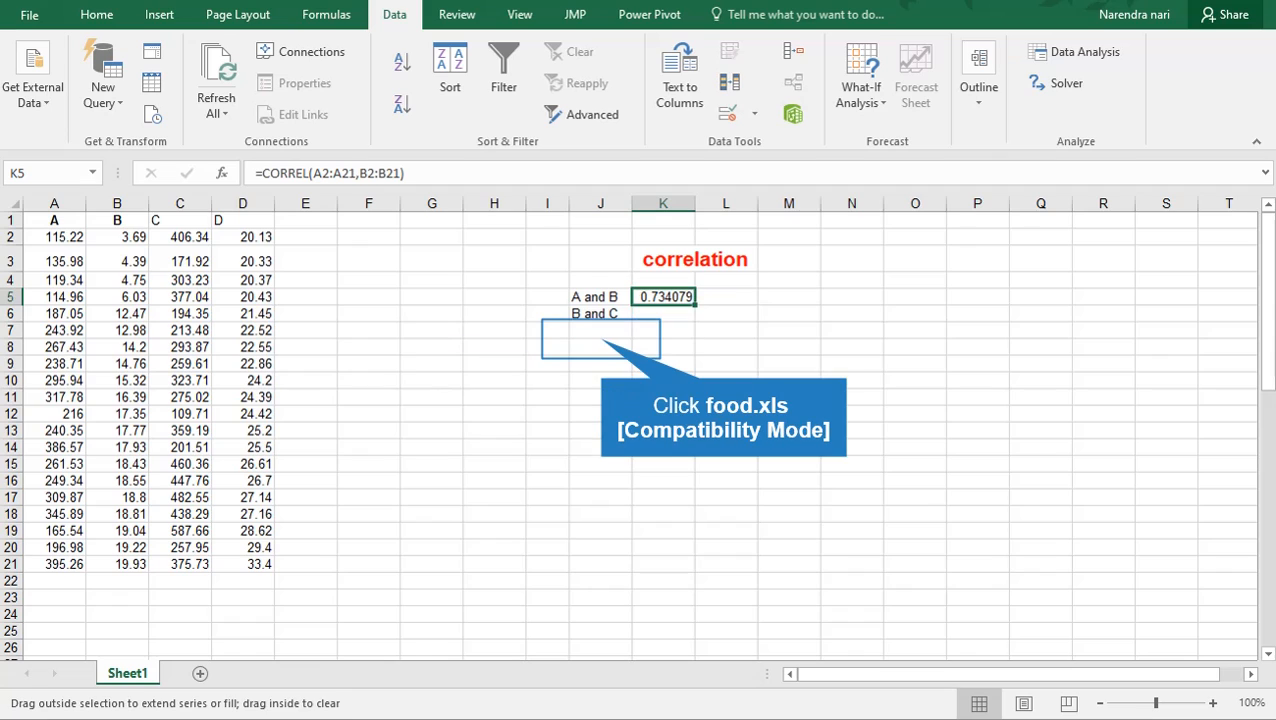
pyautogui.moveTo(695, 302); pyautogui.dragTo(695, 318)
pyautogui.click(606, 343)
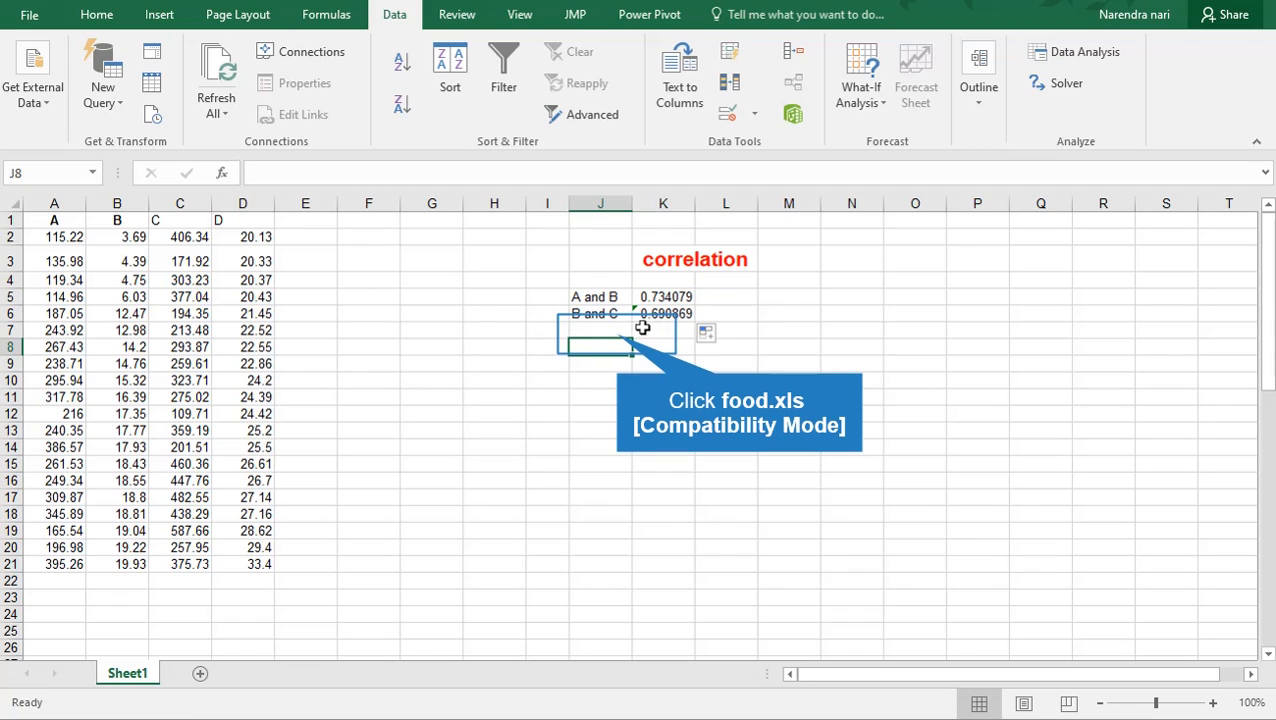
# Enter the pair labels "B and D", "A and C", "A andD" and "C and D" in cells J7 to J10
pyautogui.click(617, 334)
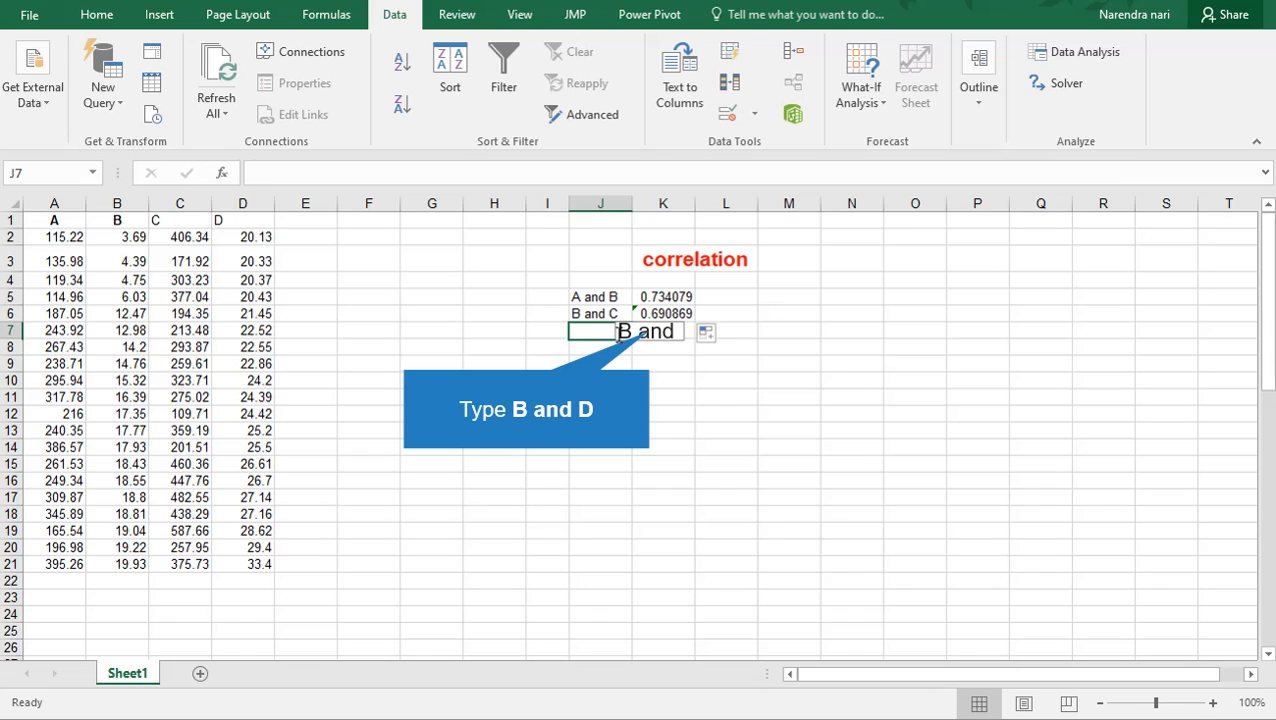
pyautogui.write('B and D')
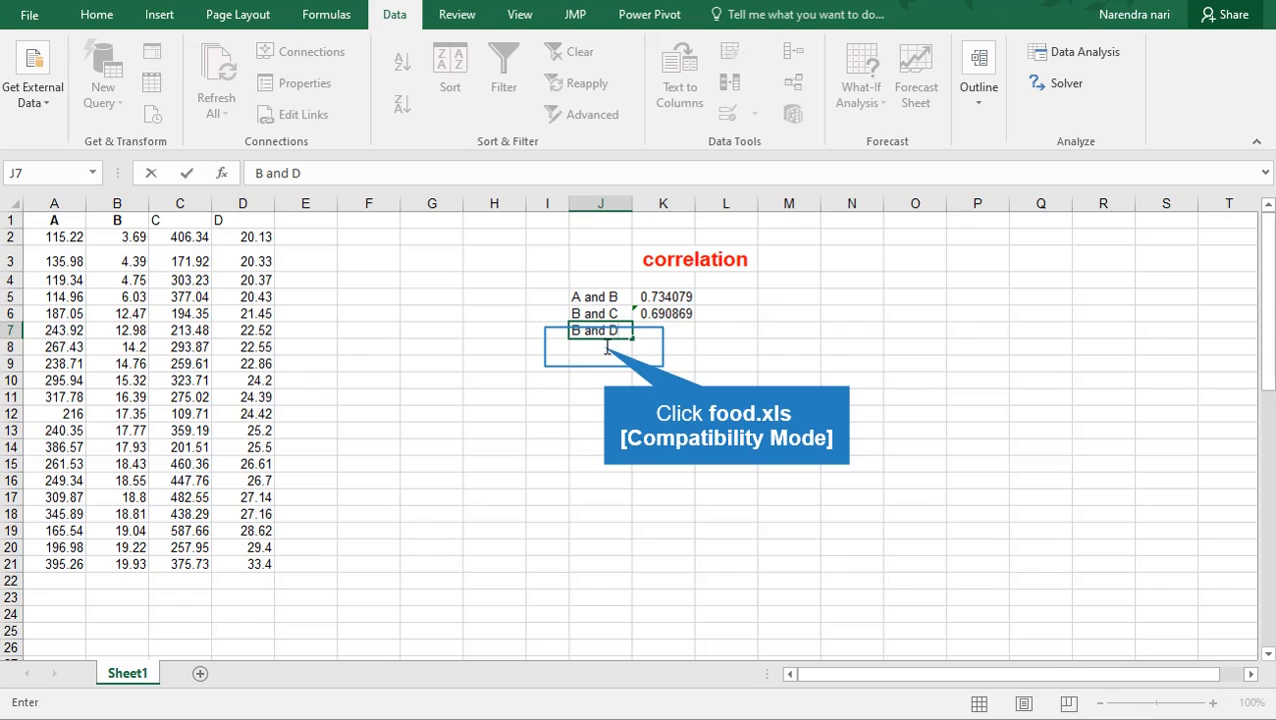
pyautogui.click(606, 347)
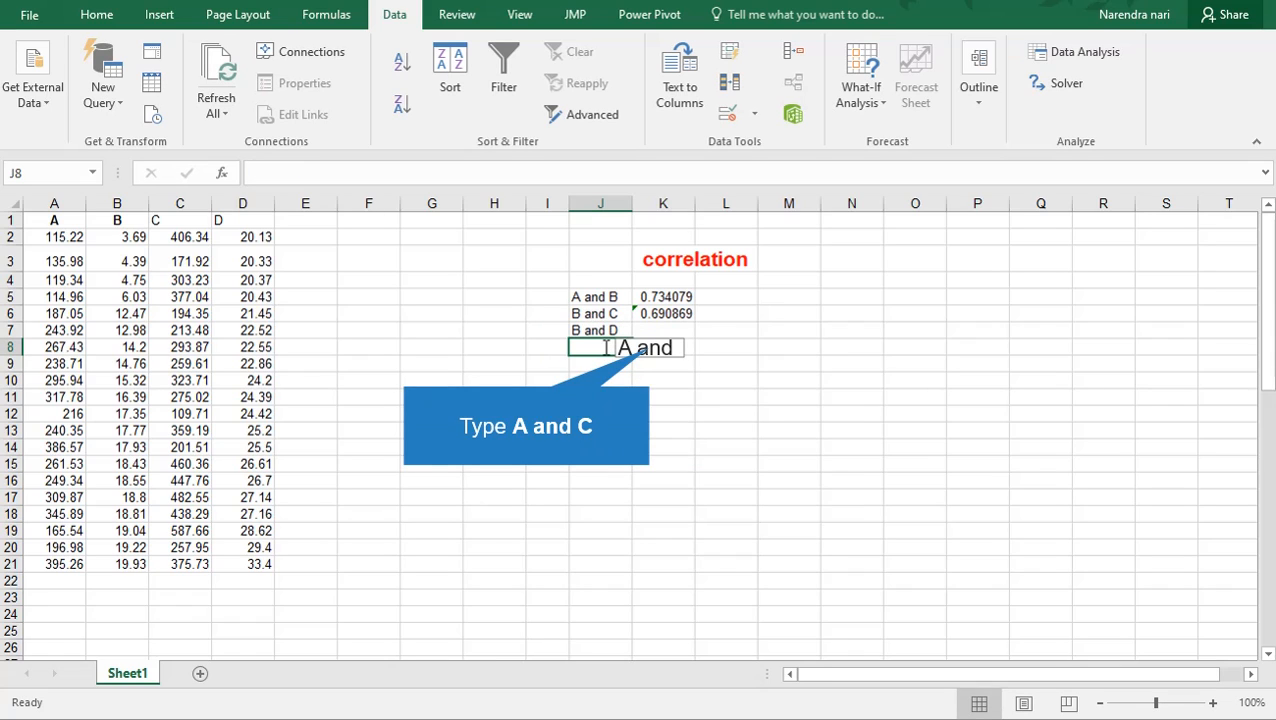
pyautogui.write('A and C')
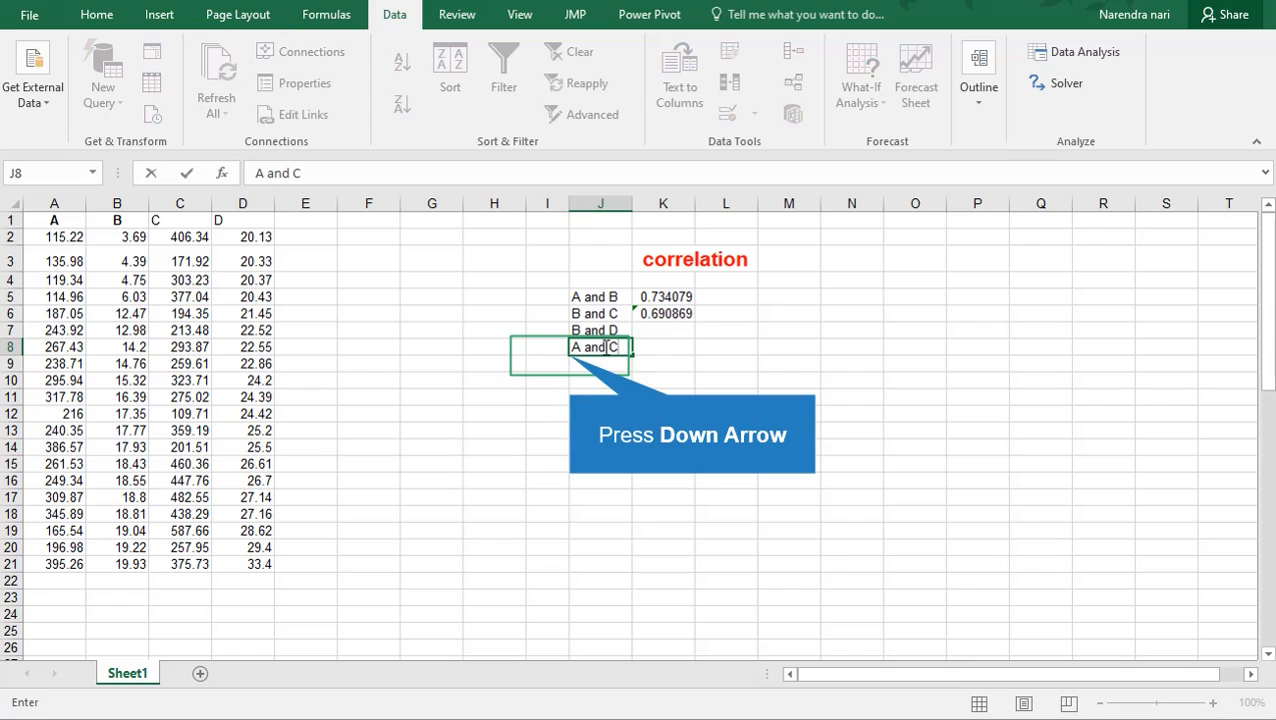
pyautogui.press('Down')
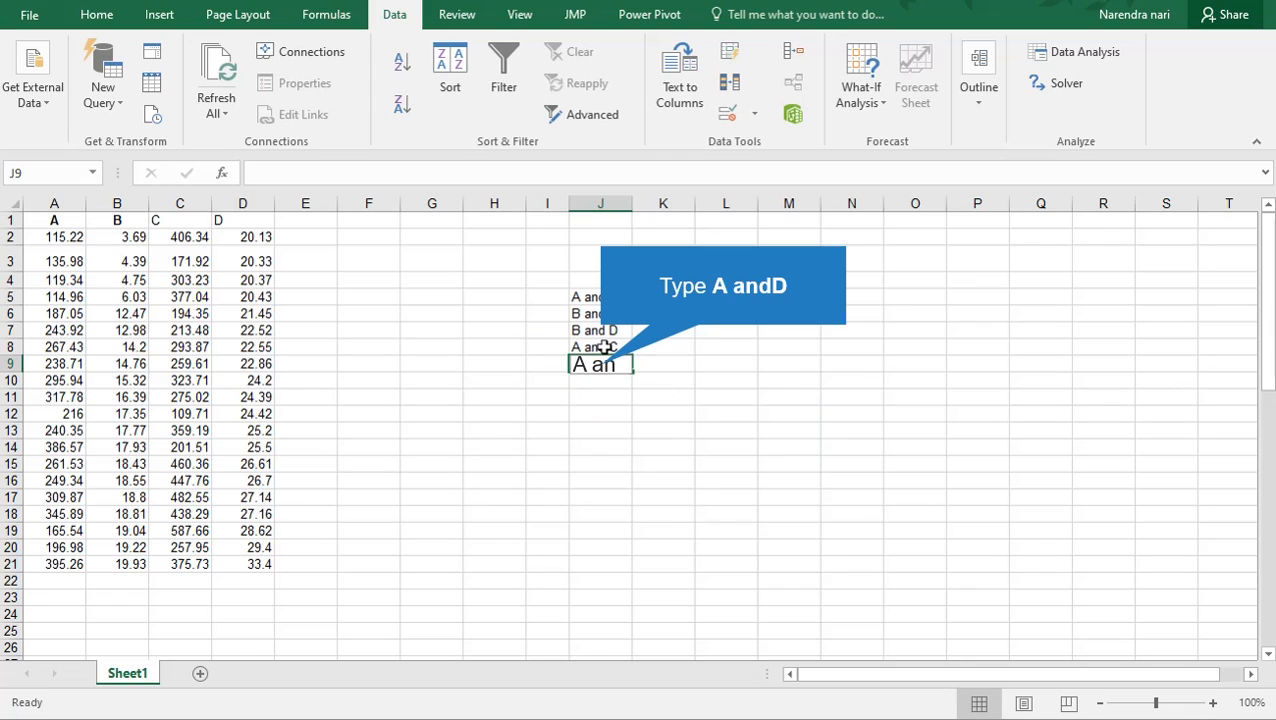
pyautogui.write('A andD')
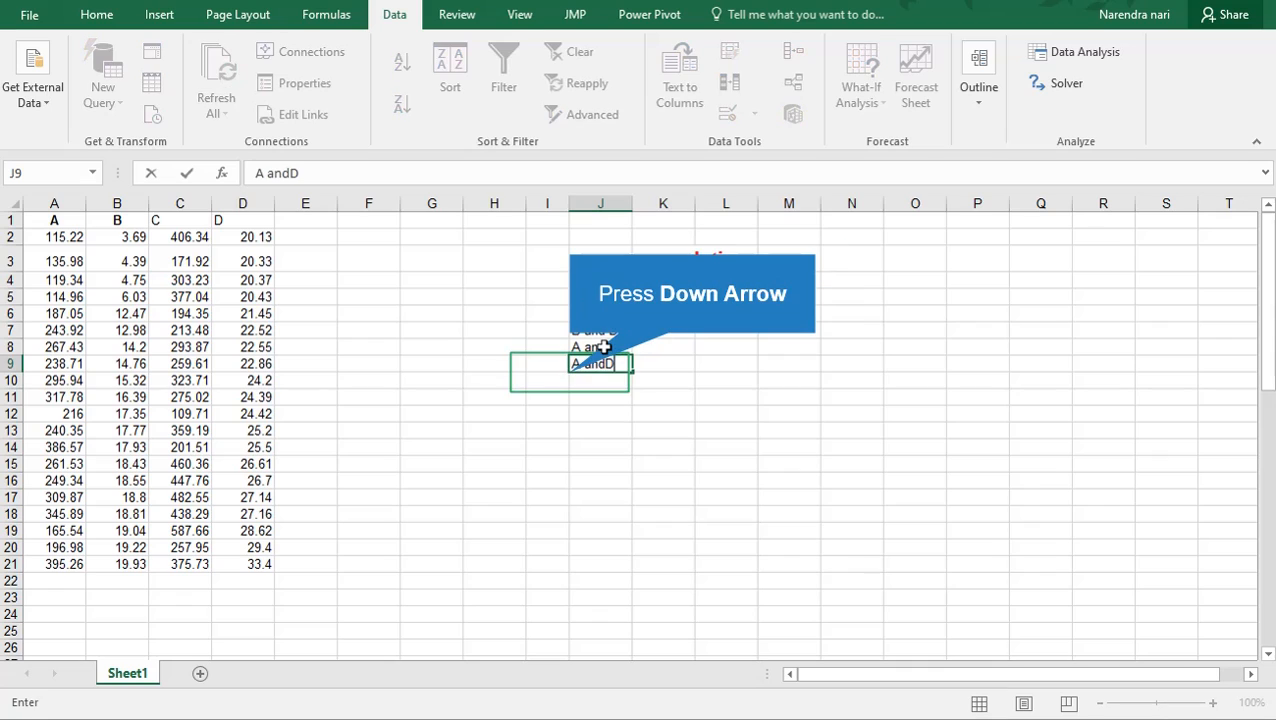
pyautogui.press('Down')
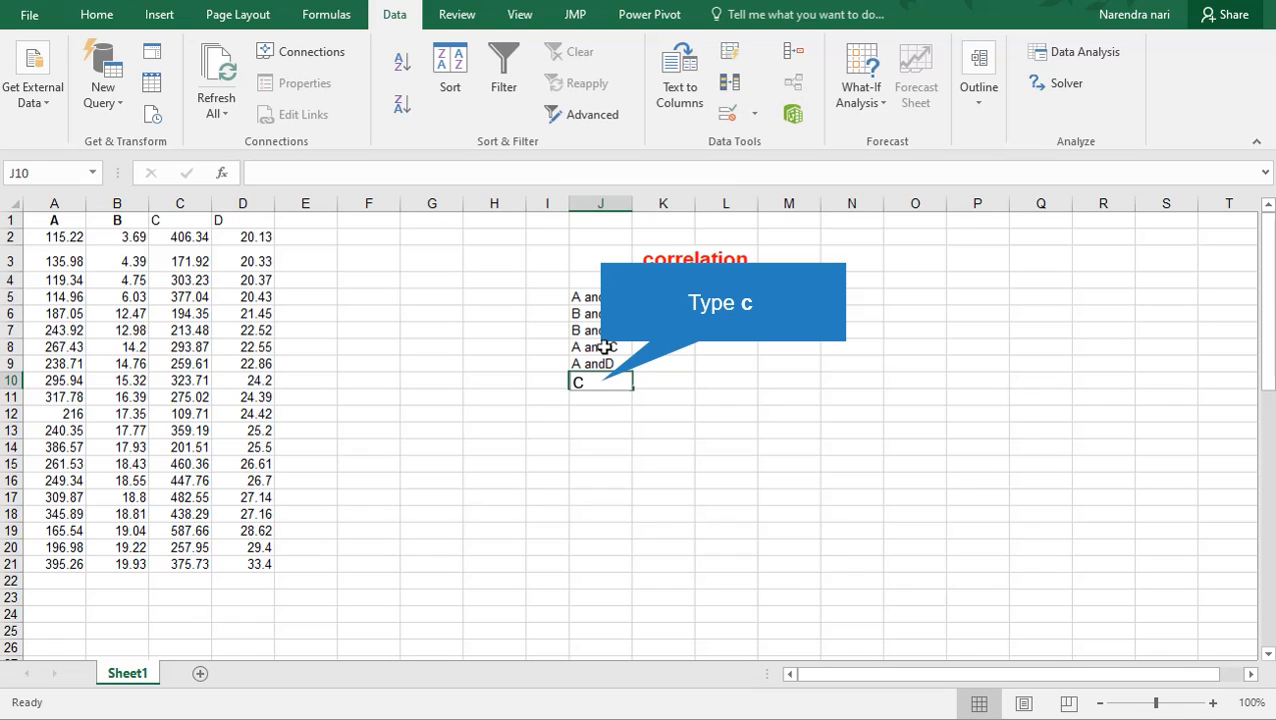
pyautogui.press('BackSpace')
pyautogui.write('C a')
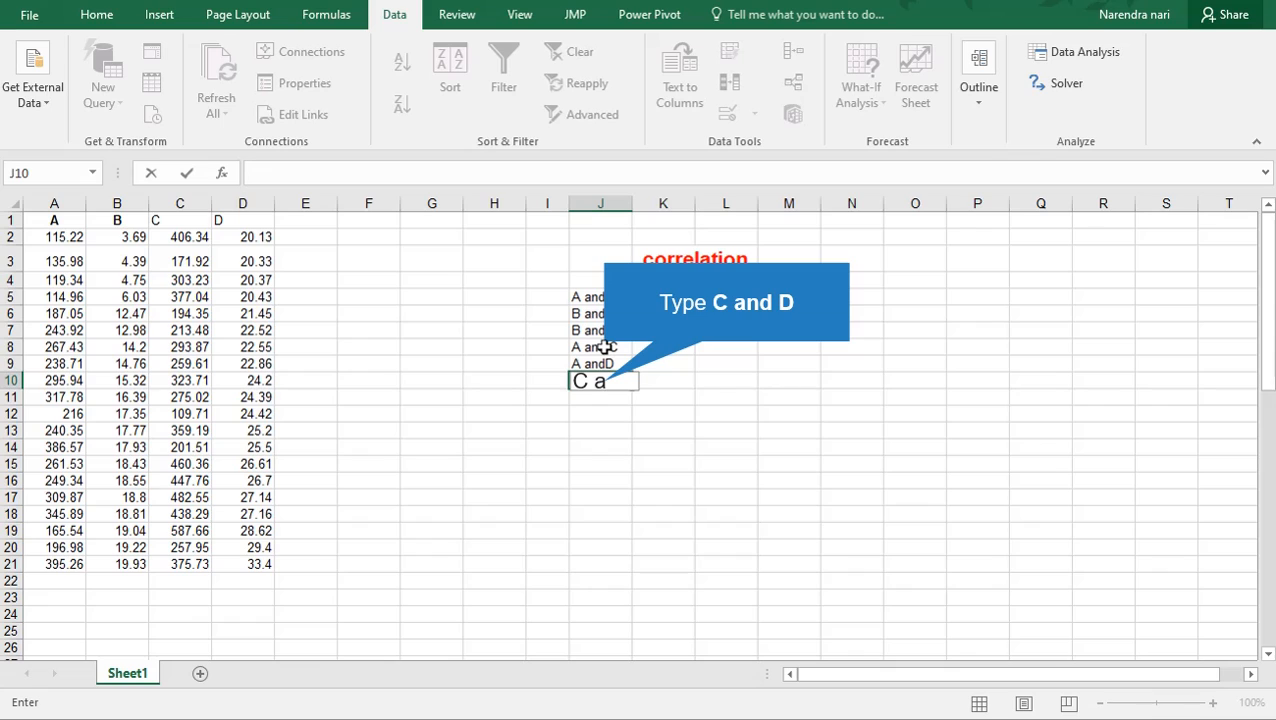
pyautogui.write('nd D')
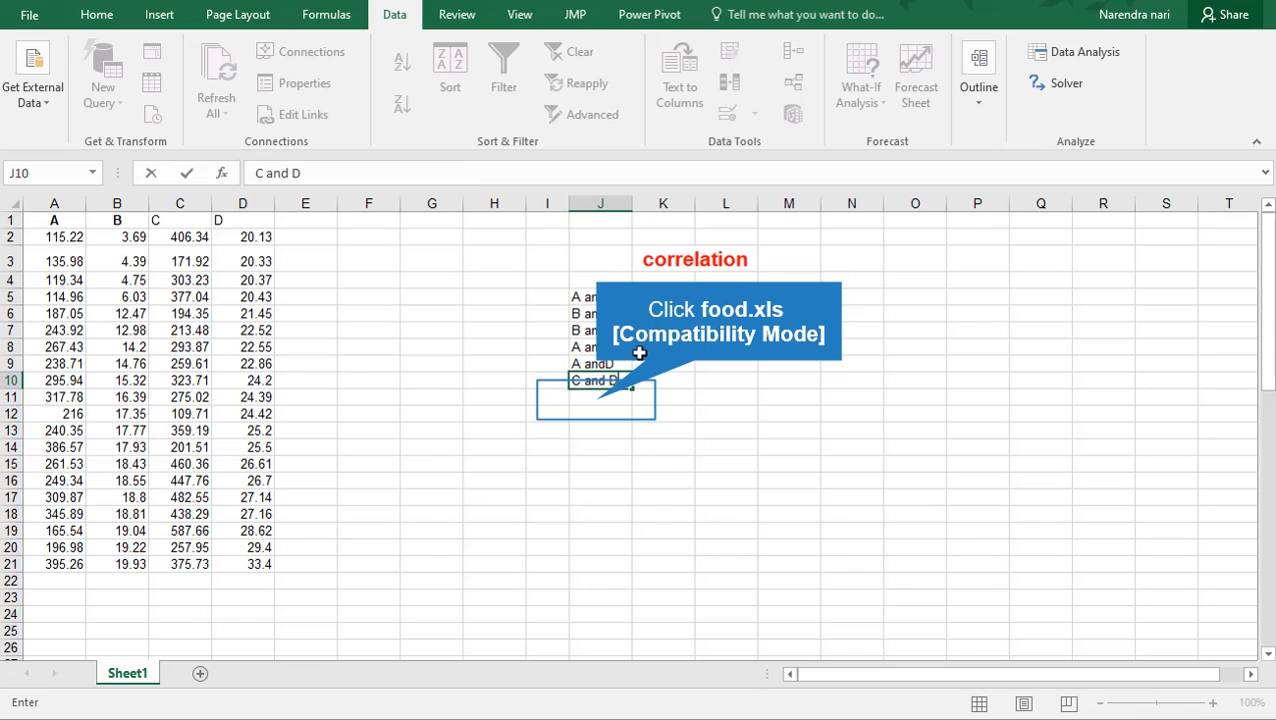
pyautogui.click(598, 398)
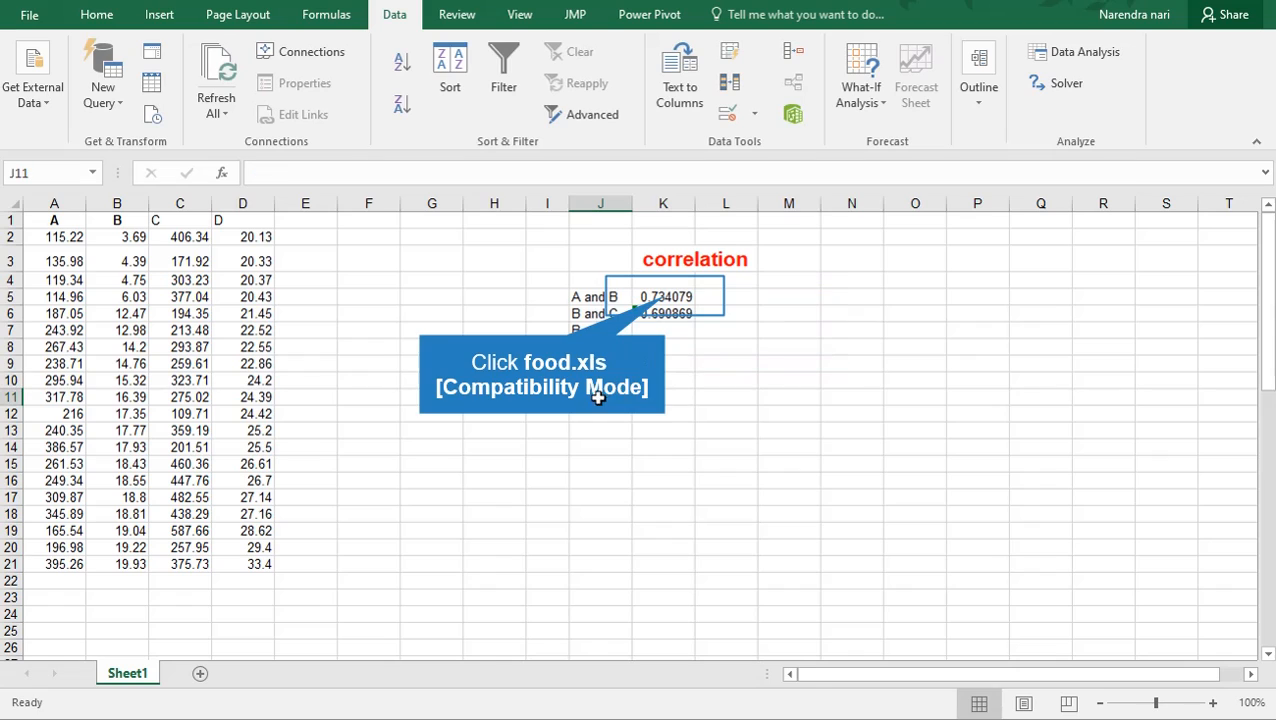
# Fill the correlation formula from K6 down to K10 alongside the remaining pair labels
pyautogui.click(660, 300)
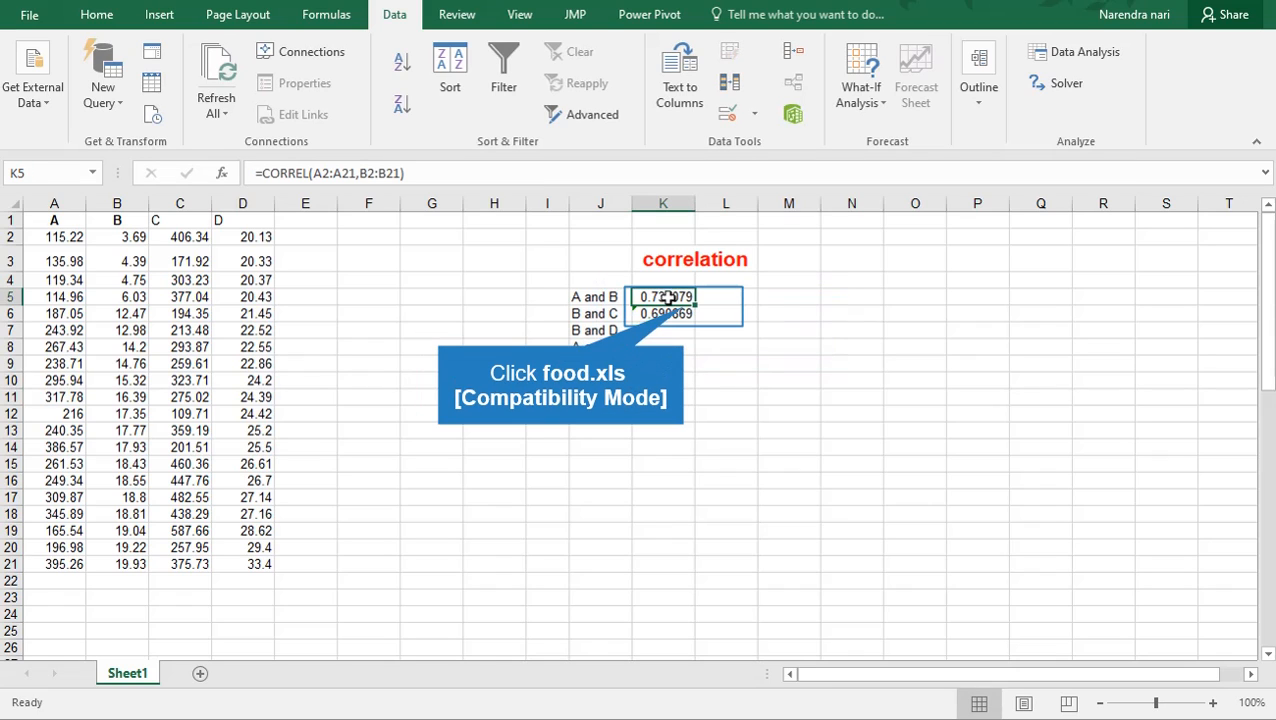
pyautogui.click(688, 313)
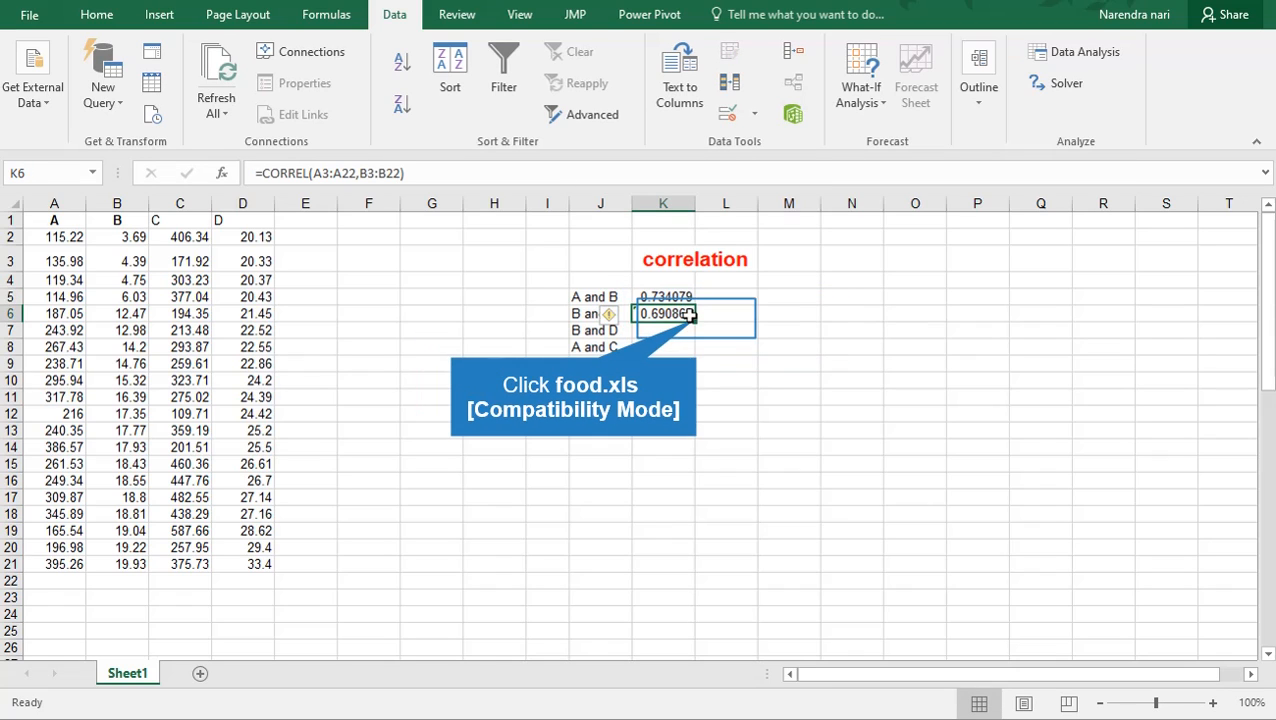
pyautogui.doubleClick(696, 321)
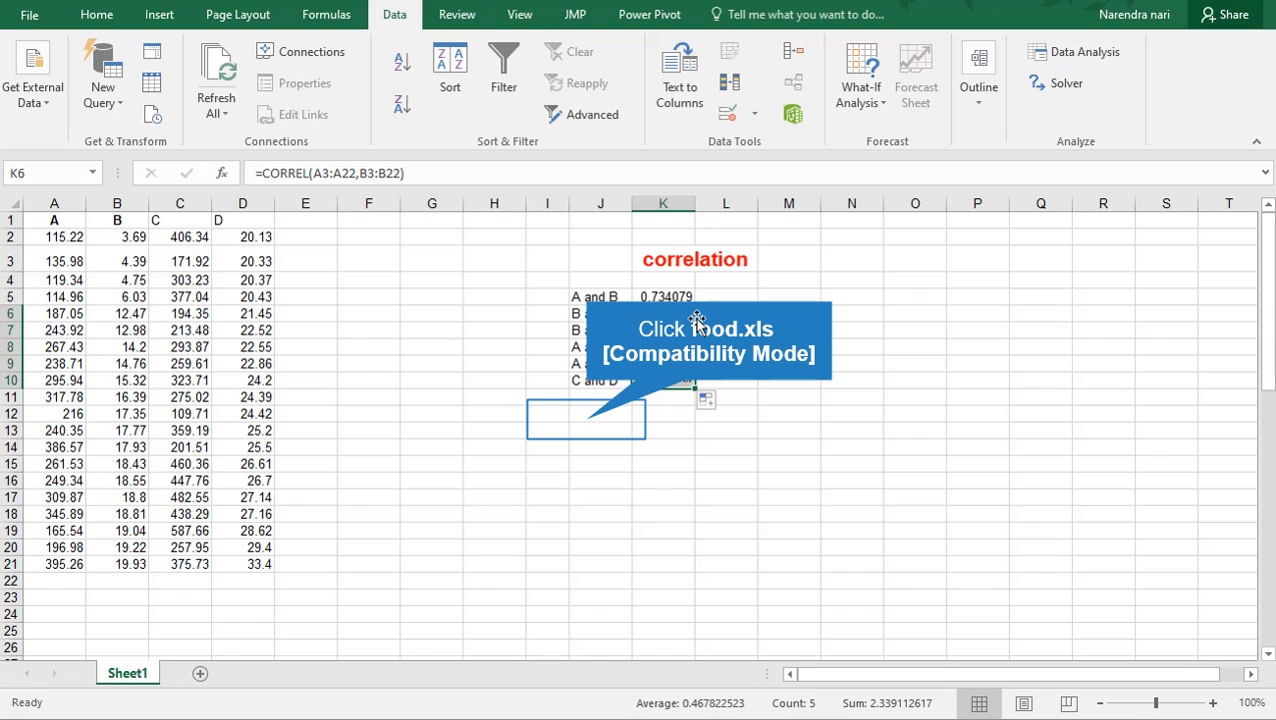
pyautogui.click(585, 414)
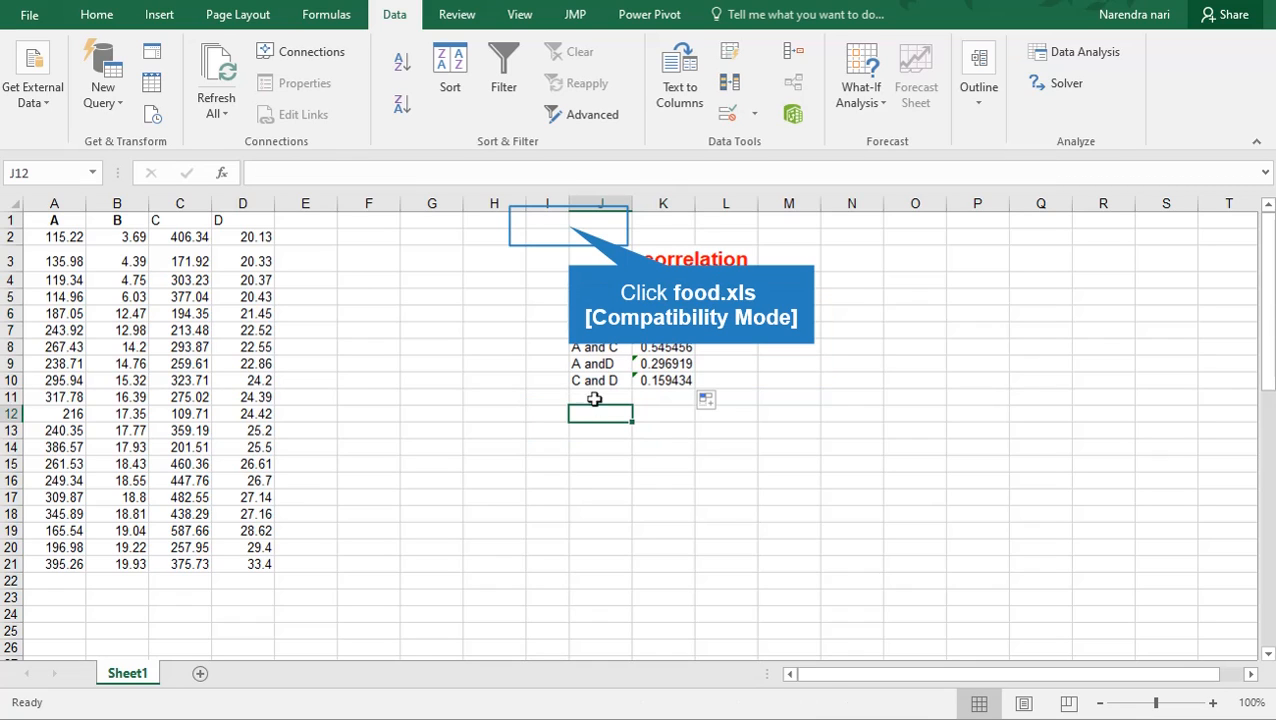
pyautogui.moveTo(547, 220); pyautogui.dragTo(885, 495)
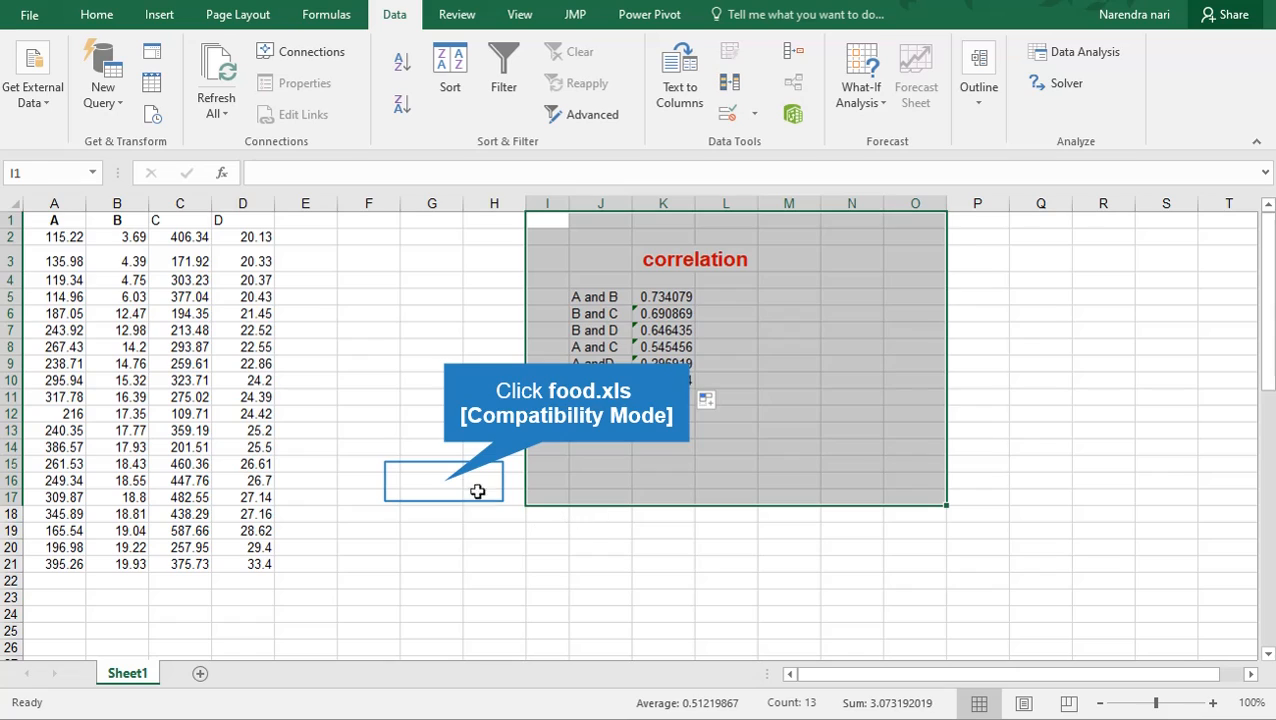
pyautogui.click(441, 481)
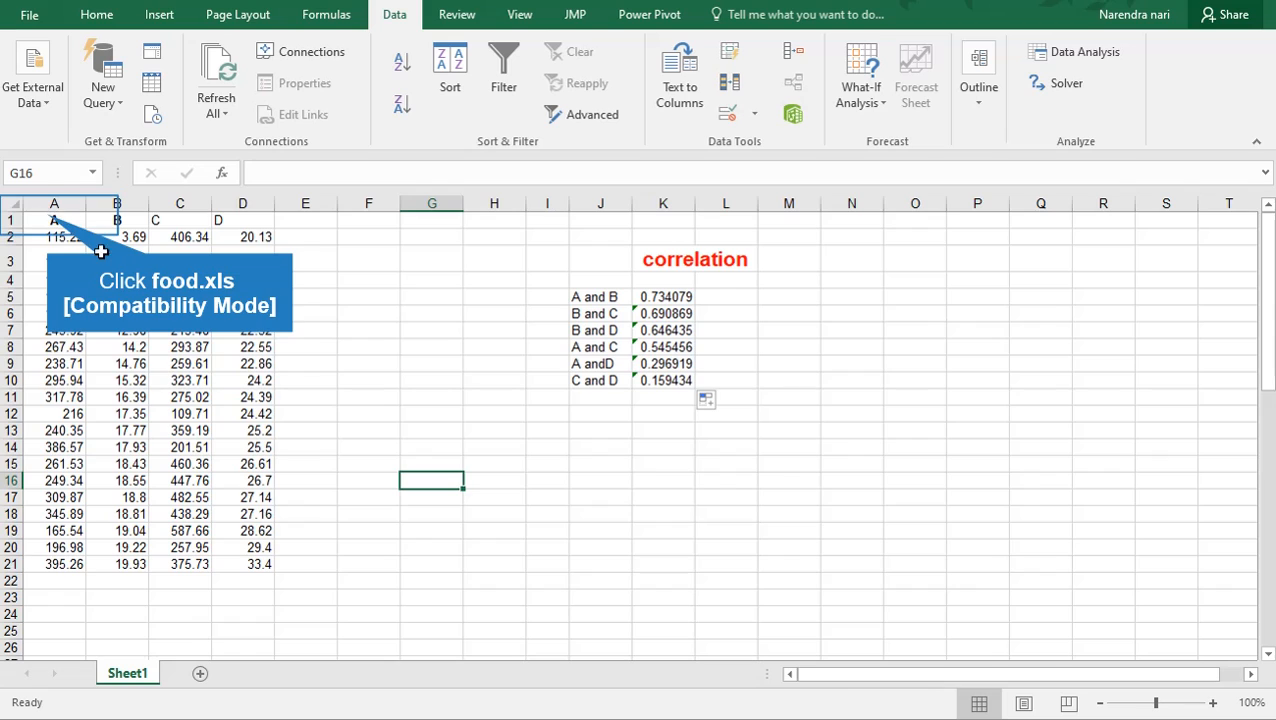
# Insert a markers-only scatter chart from the column A and B data in A1:B21
pyautogui.moveTo(54, 220); pyautogui.dragTo(114, 561)
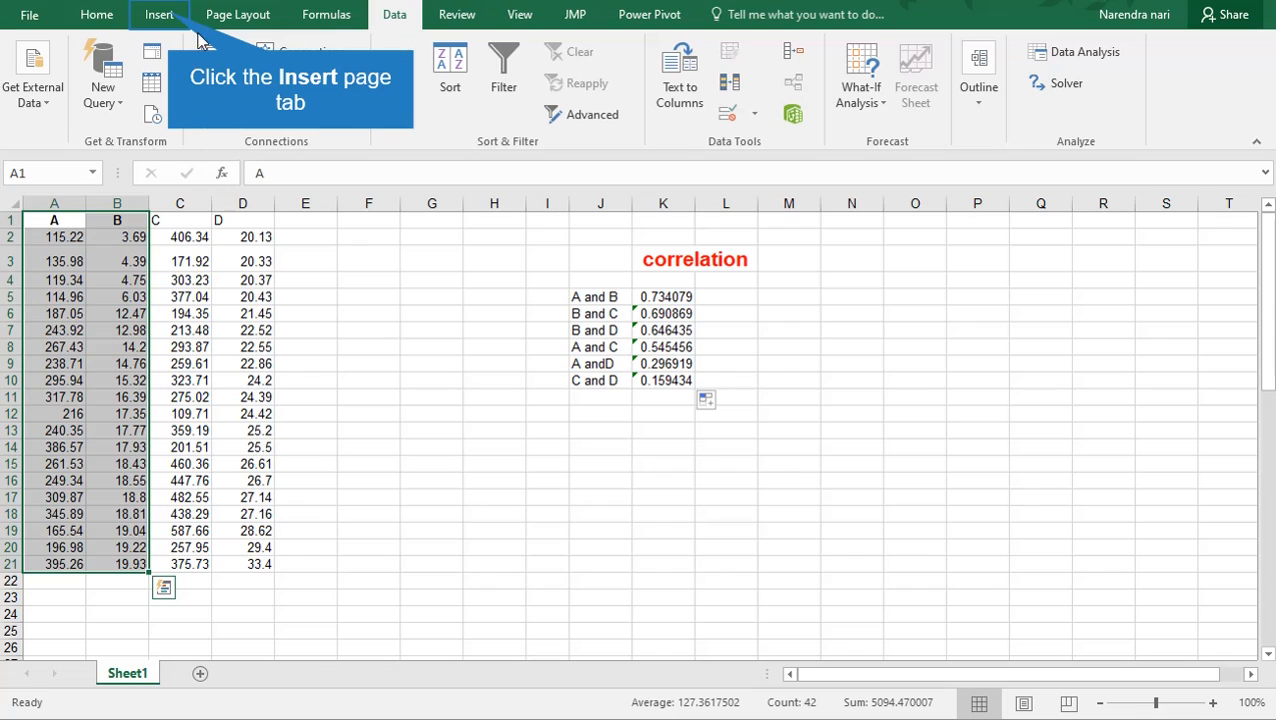
pyautogui.click(168, 15)
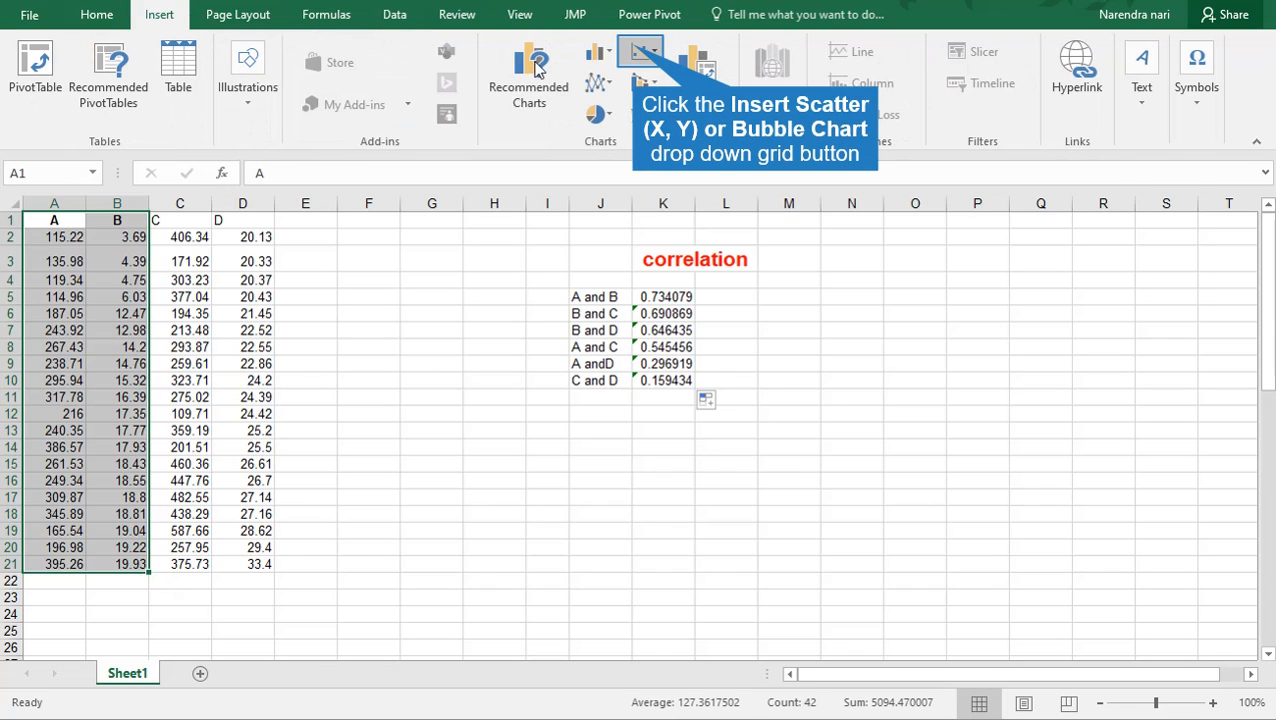
pyautogui.click(640, 50)
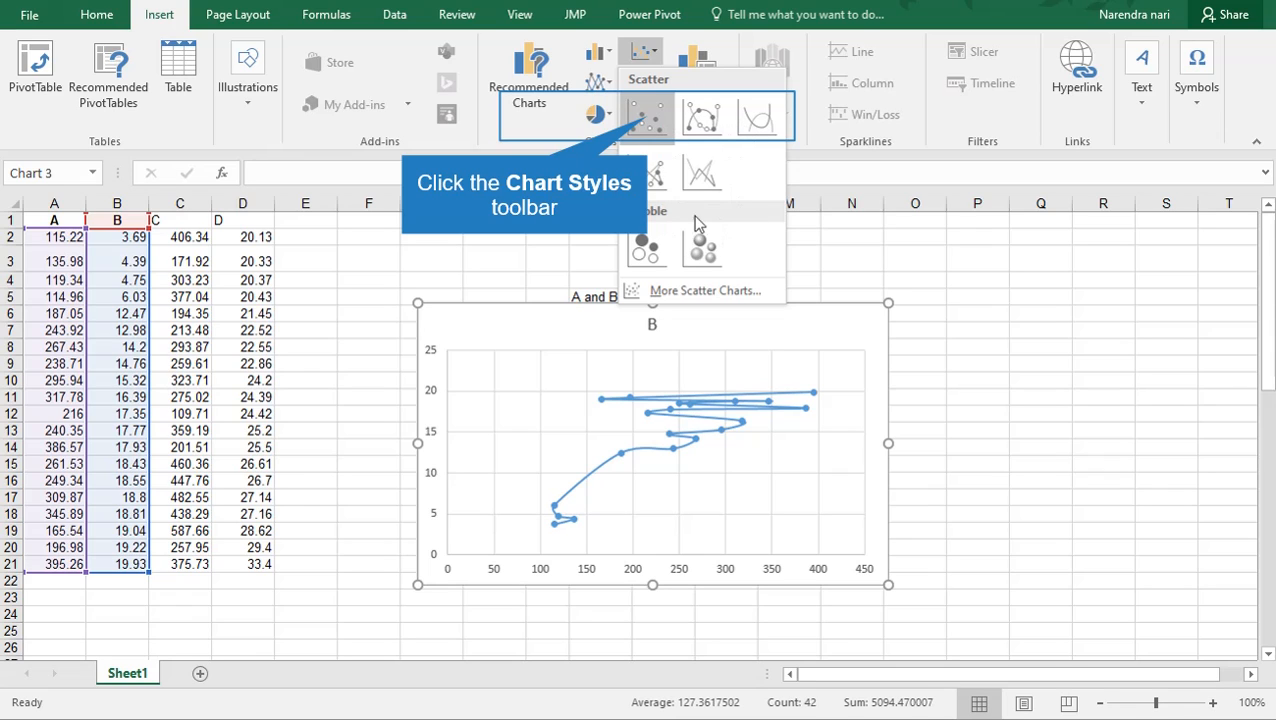
pyautogui.click(648, 120)
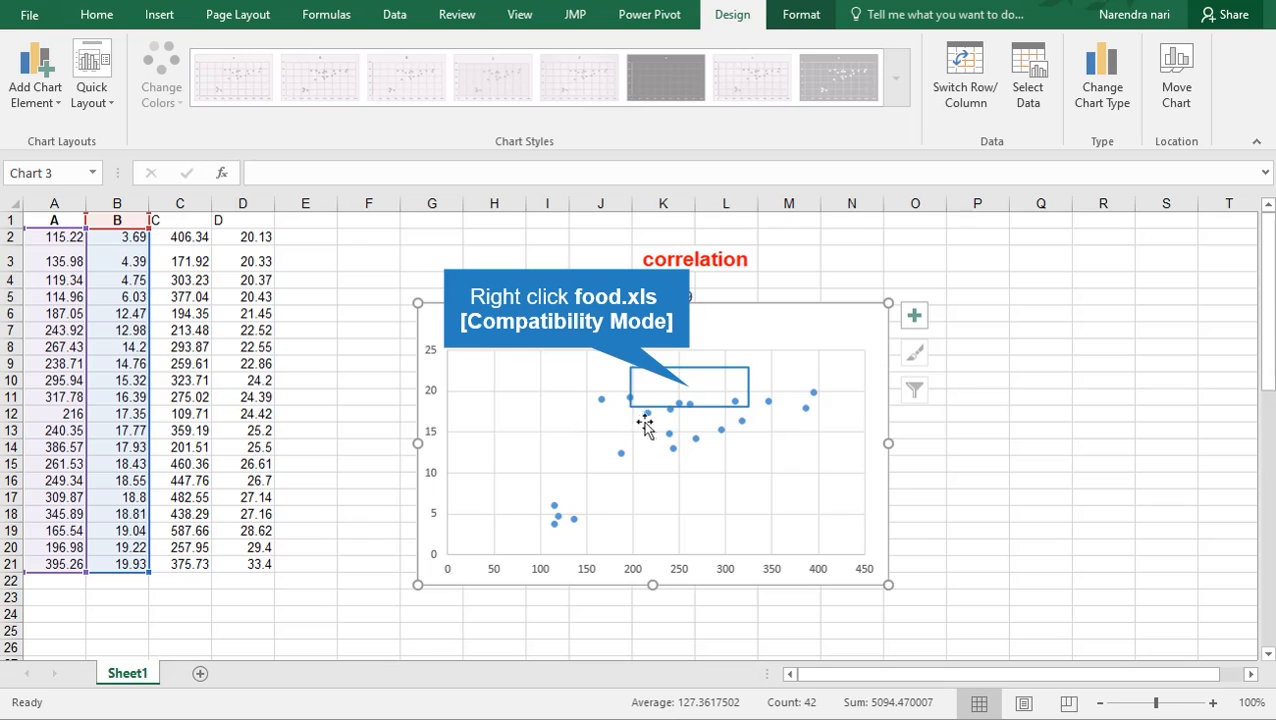
# Apply the X Y (Scatter) chart type to the A and B chart through the Change Chart Type settings
pyautogui.rightClick(694, 392)
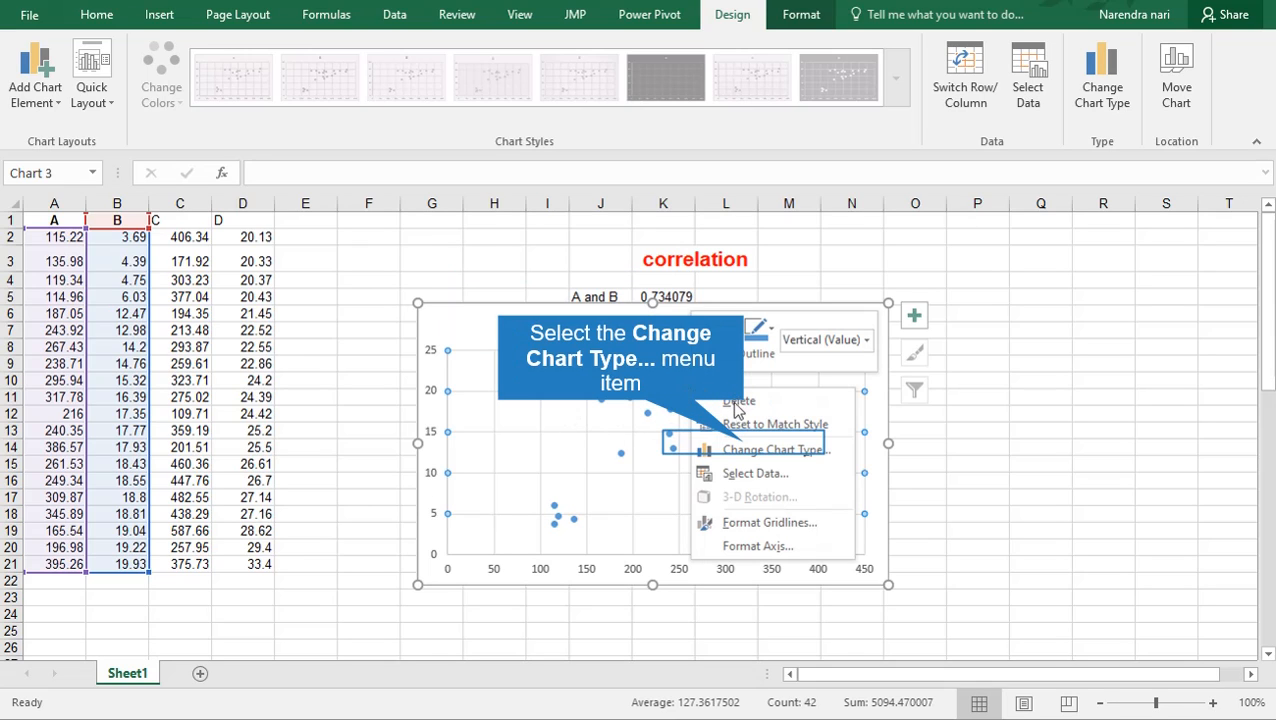
pyautogui.click(742, 446)
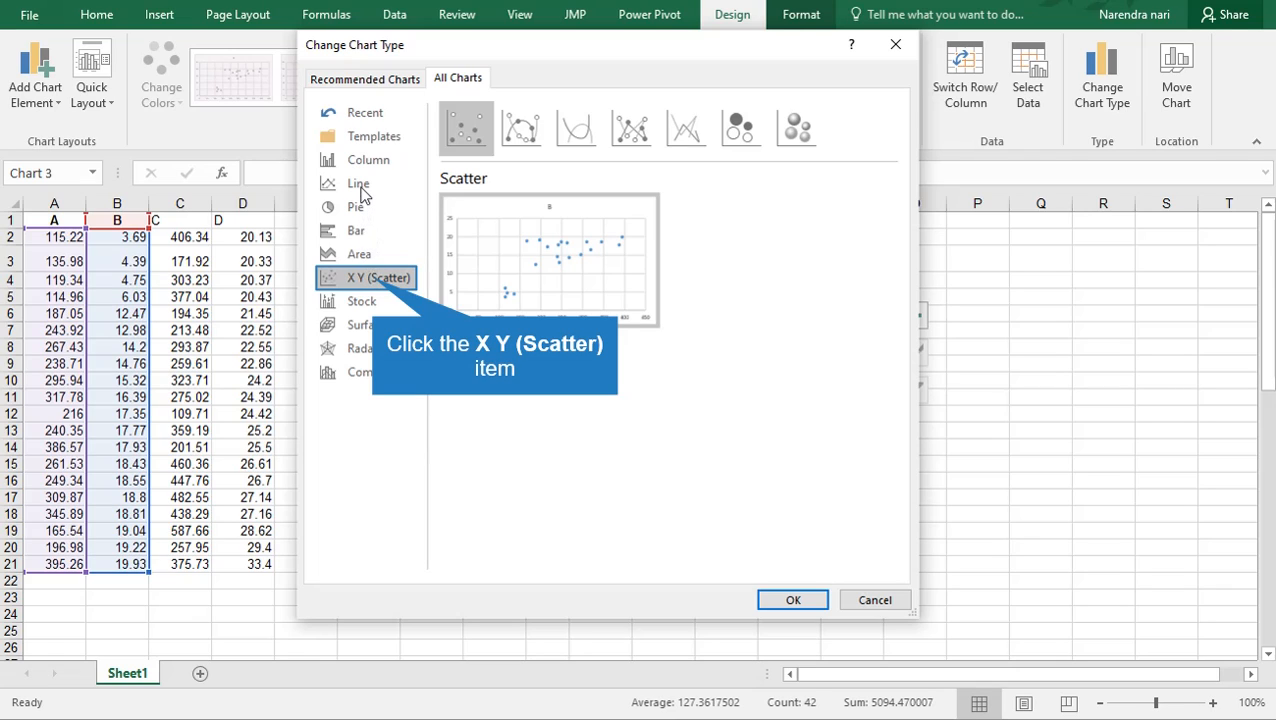
pyautogui.click(377, 280)
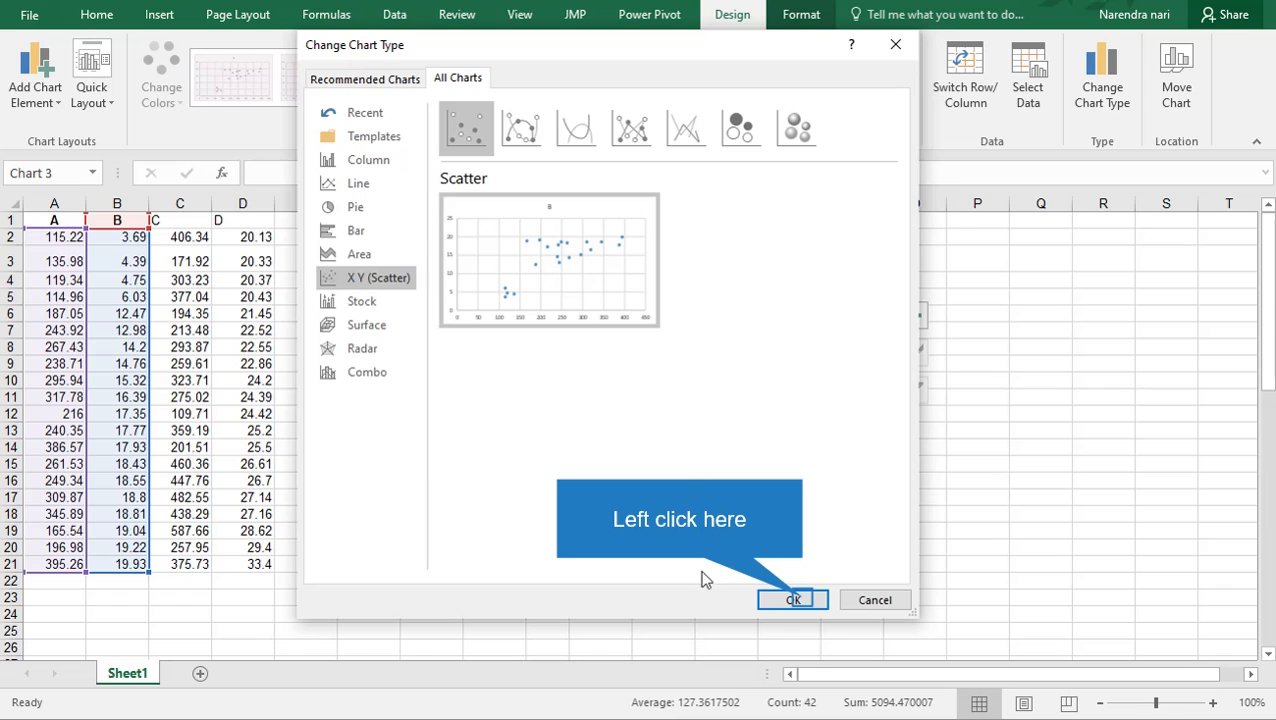
pyautogui.click(800, 601)
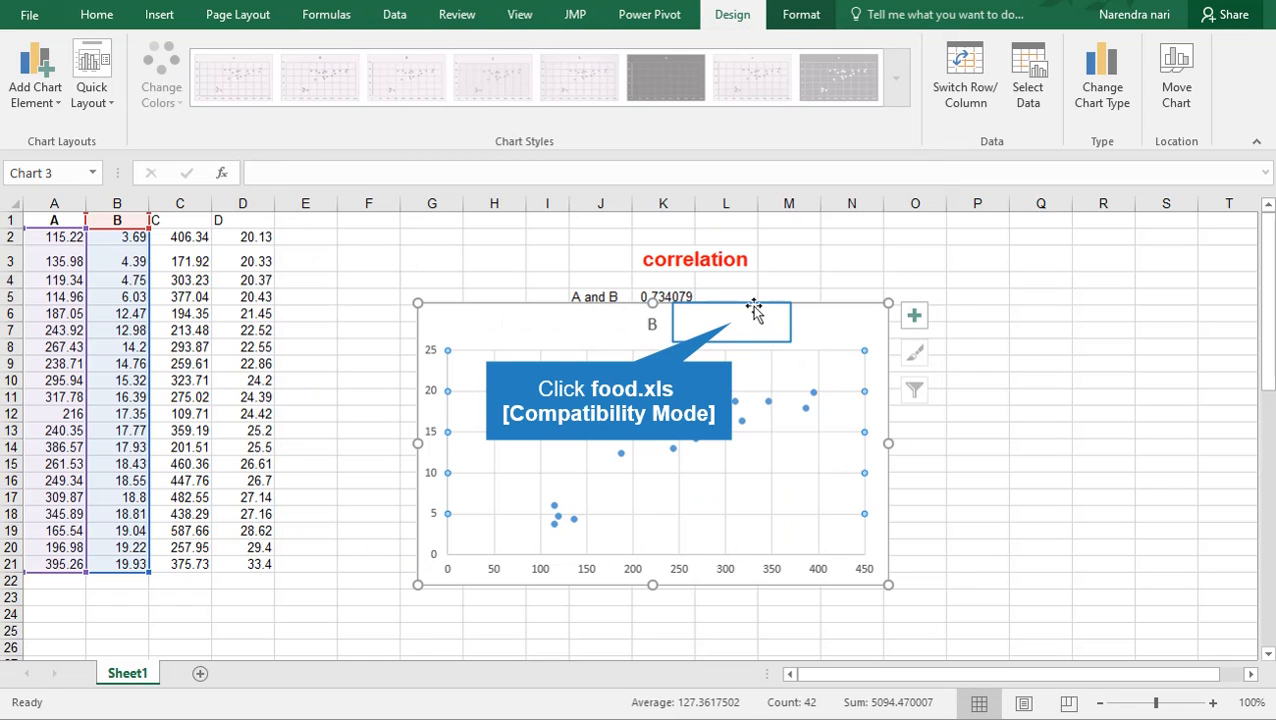
# Reposition the scatter chart on the worksheet and delete it
pyautogui.moveTo(735, 328); pyautogui.dragTo(649, 355)
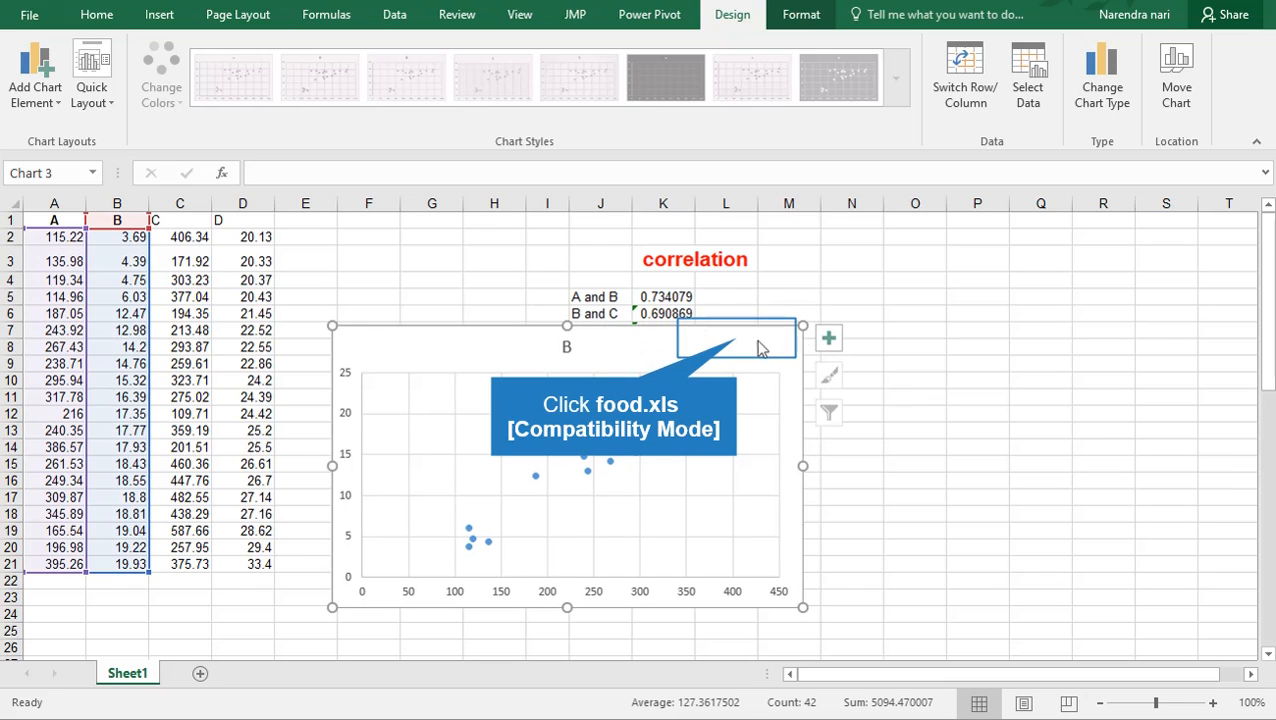
pyautogui.hotkey('shift', 'Delete')
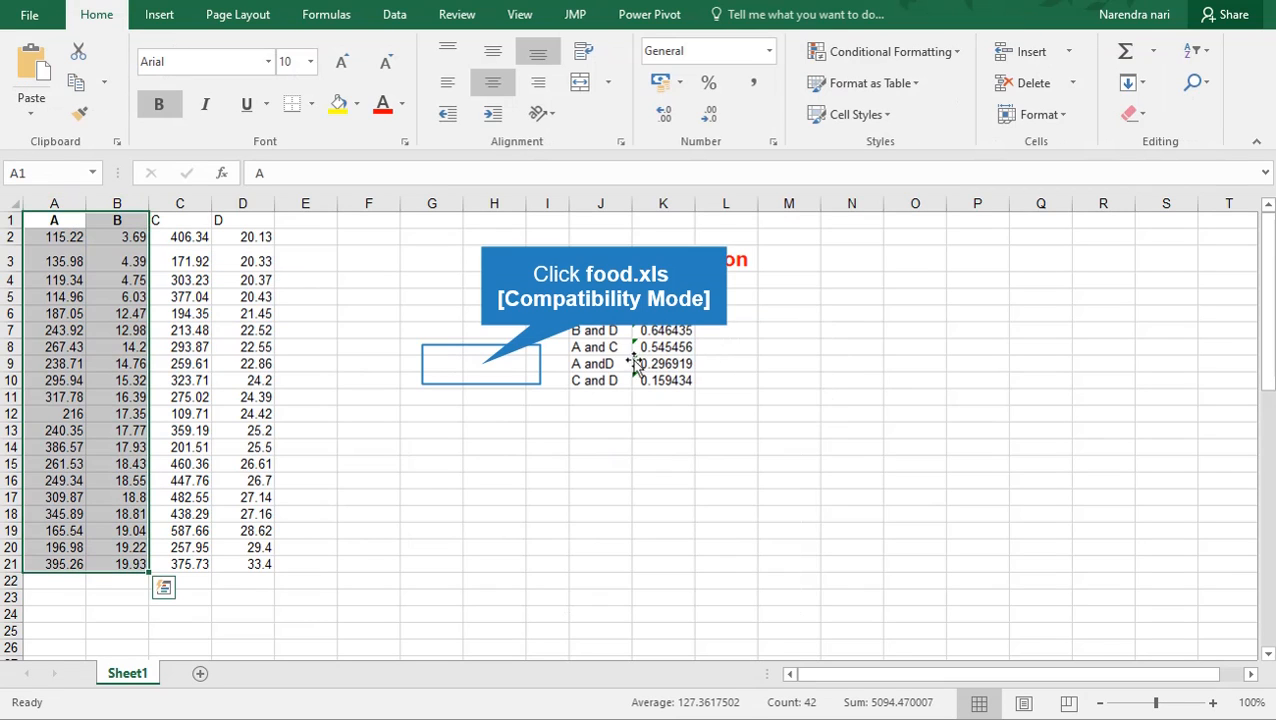
pyautogui.click(481, 363)
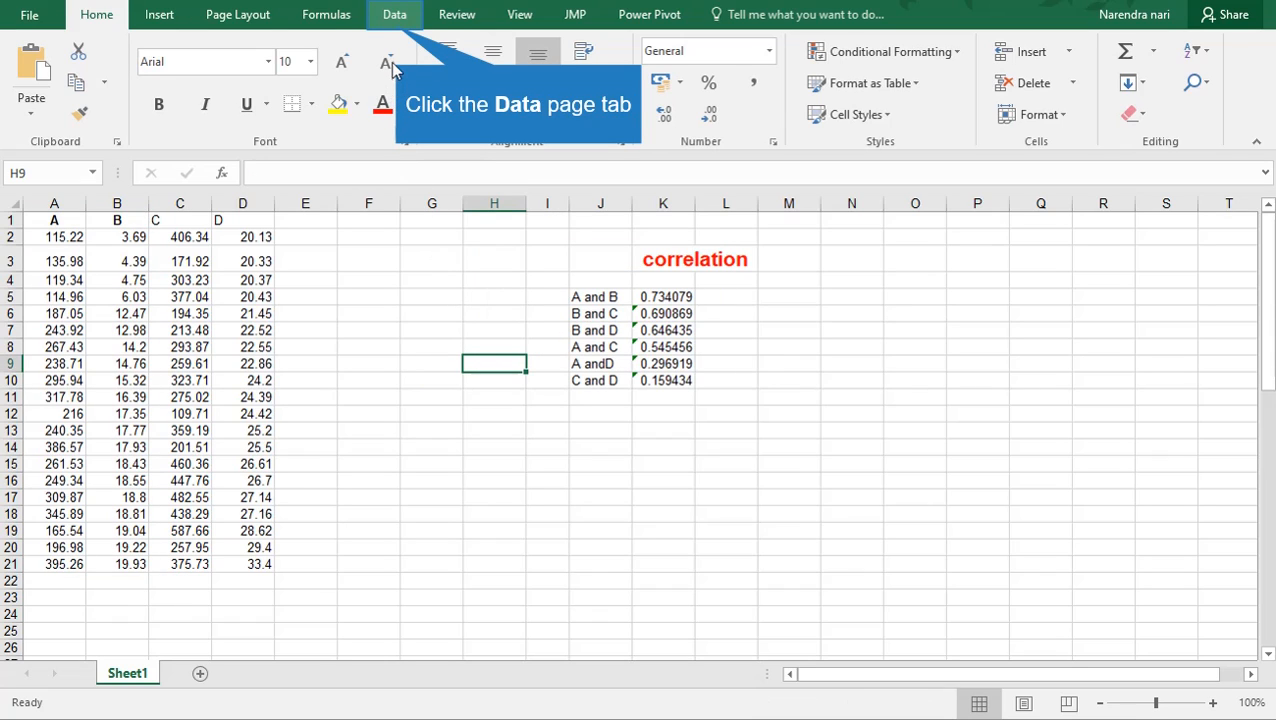
# Start the Correlation tool from the Data Analysis tools
pyautogui.click(395, 16)
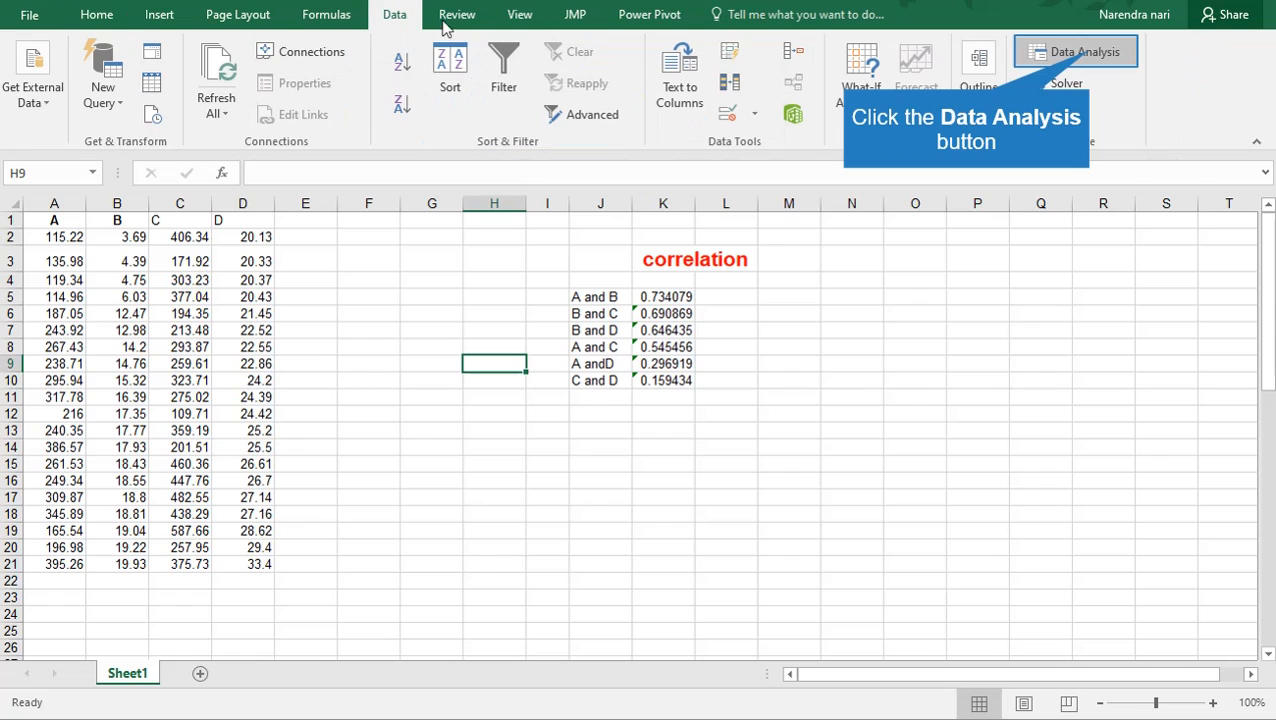
pyautogui.click(1085, 52)
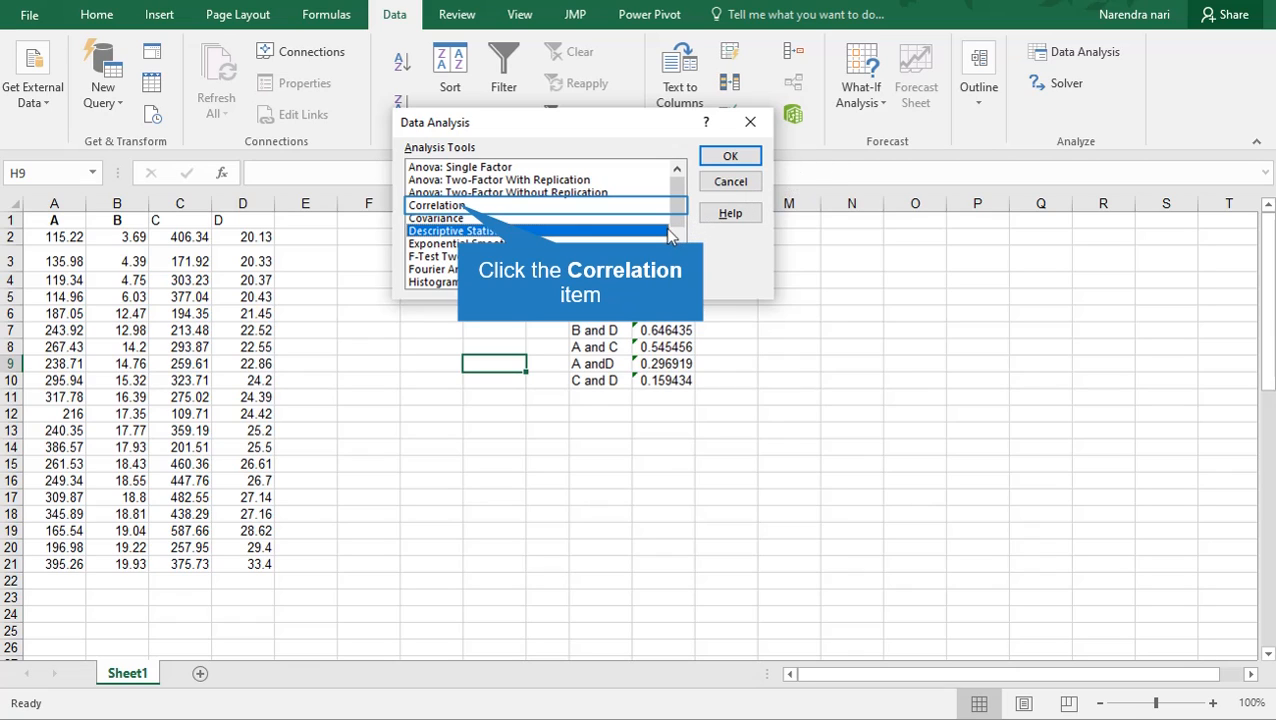
pyautogui.click(488, 207)
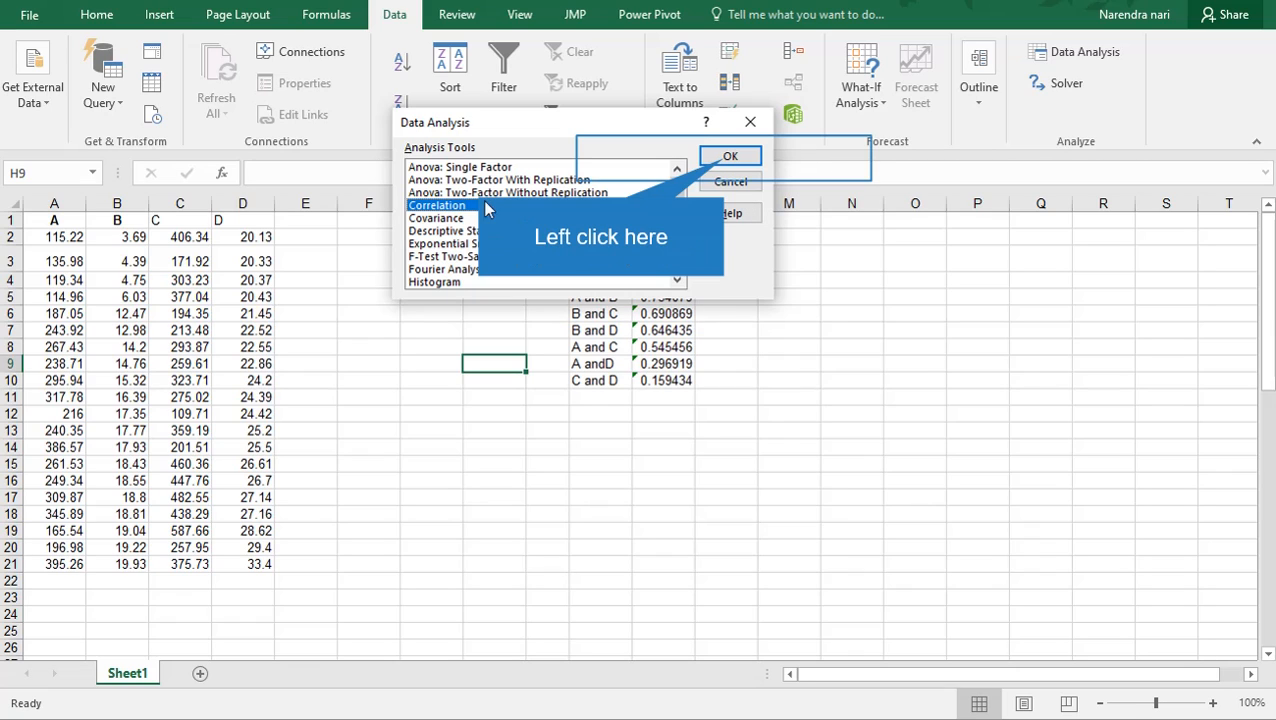
pyautogui.click(726, 158)
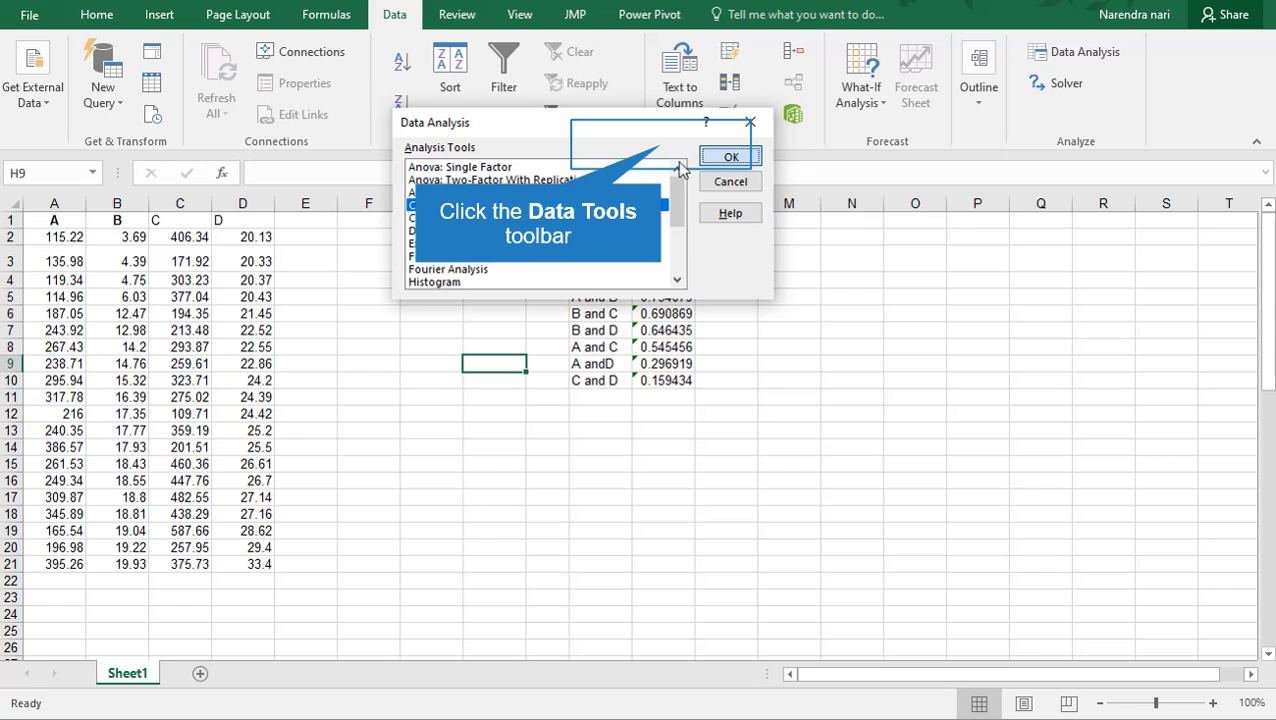
# Set the correlation input range to $A$1:$D$21 and enable labels in the first row
pyautogui.click(645, 155)
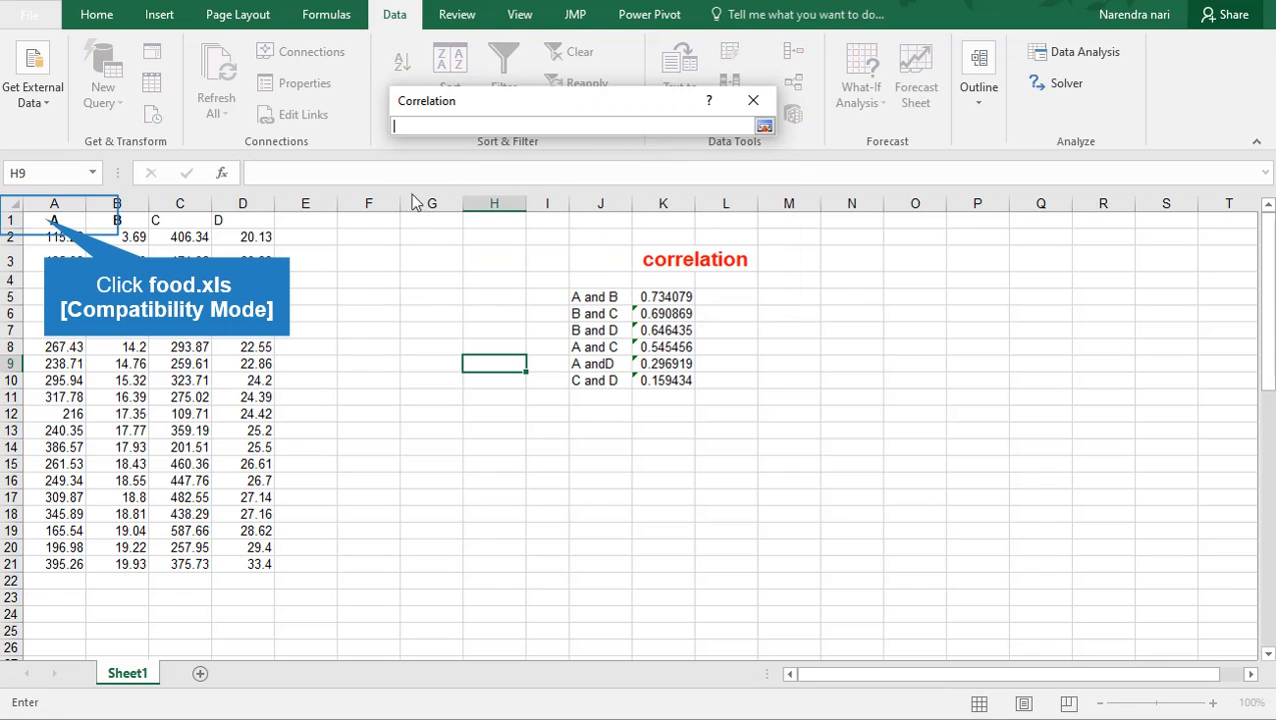
pyautogui.moveTo(51, 220); pyautogui.dragTo(250, 562)
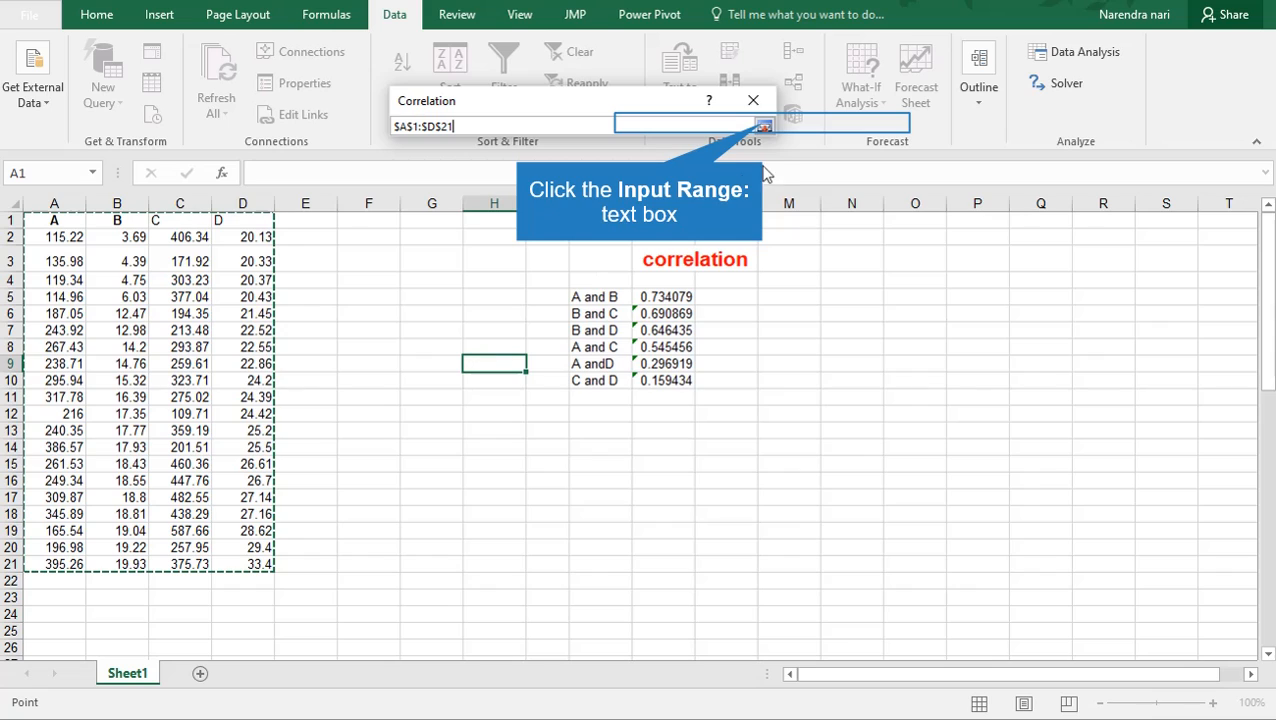
pyautogui.click(764, 127)
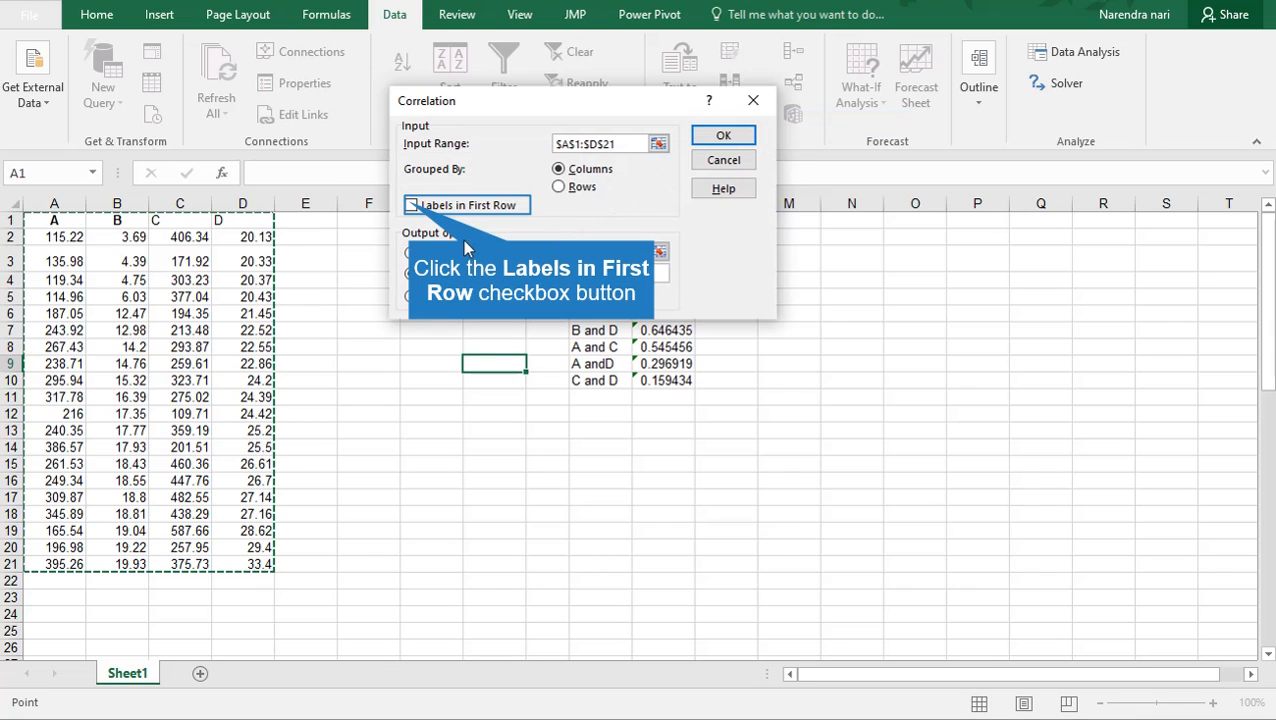
pyautogui.click(412, 206)
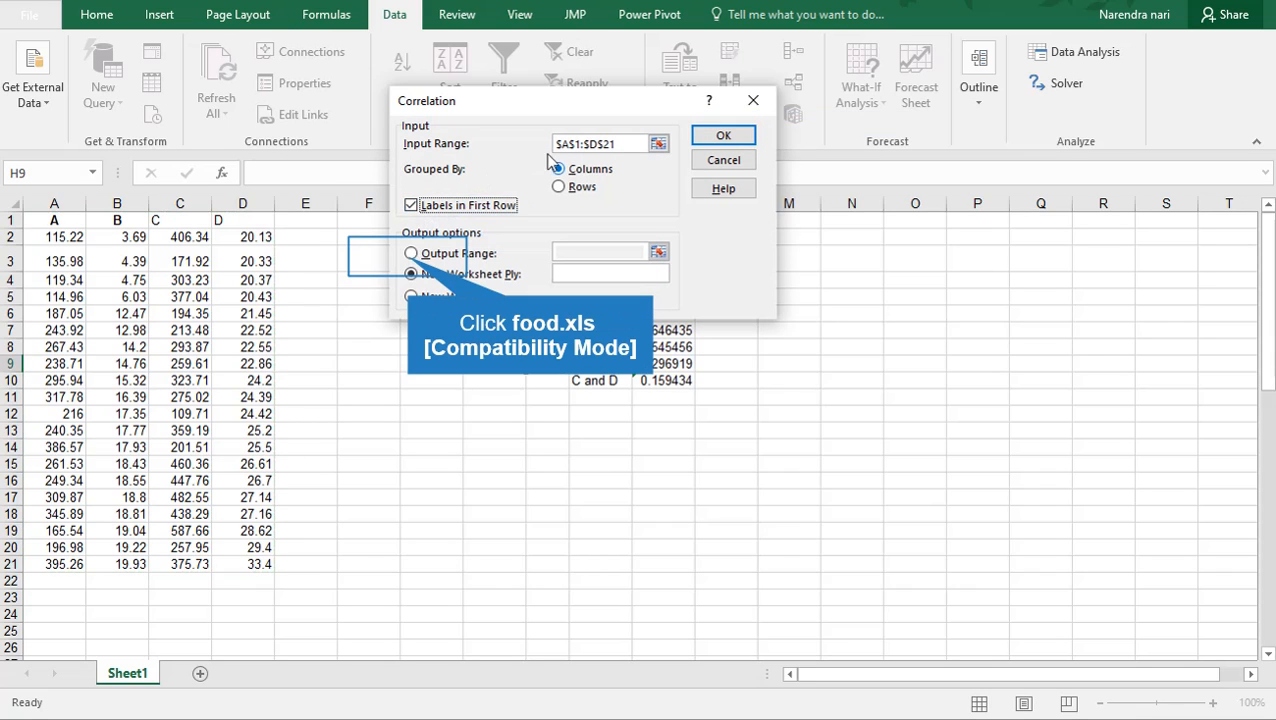
# Direct the correlation output to the range $M$6:$R$20 on the same sheet and run the analysis
pyautogui.click(411, 254)
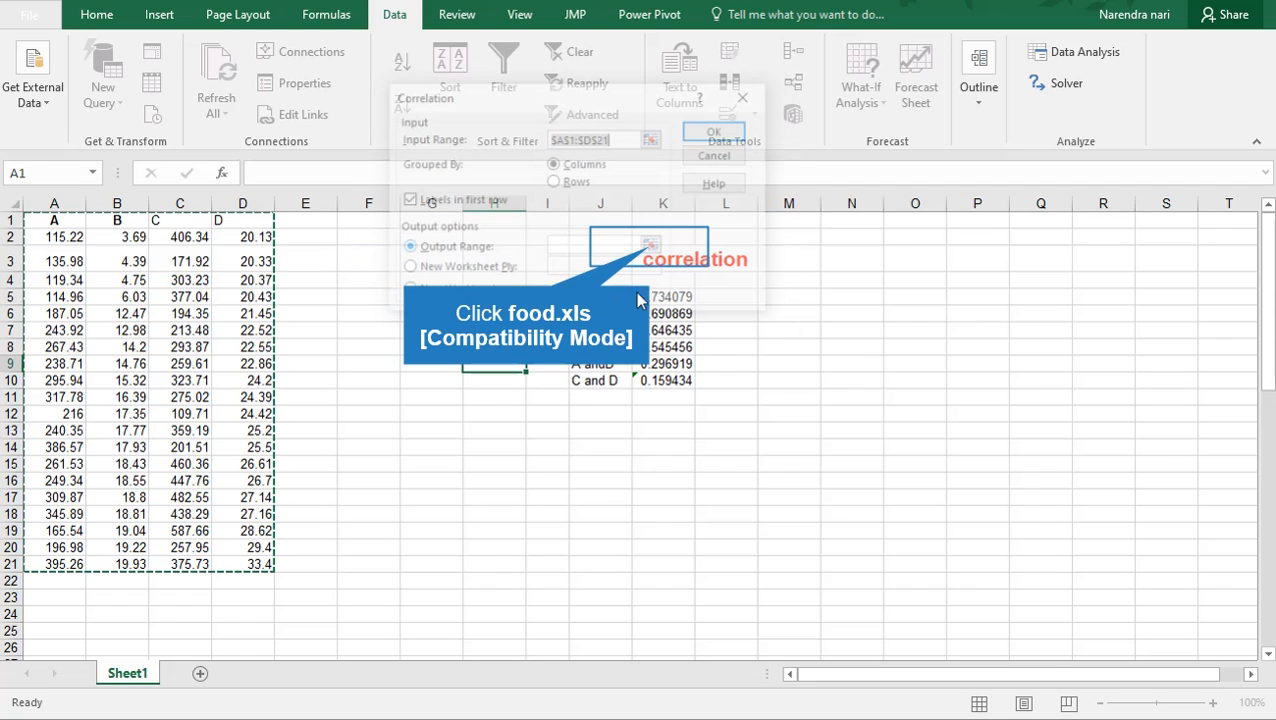
pyautogui.click(650, 250)
pyautogui.click(796, 284)
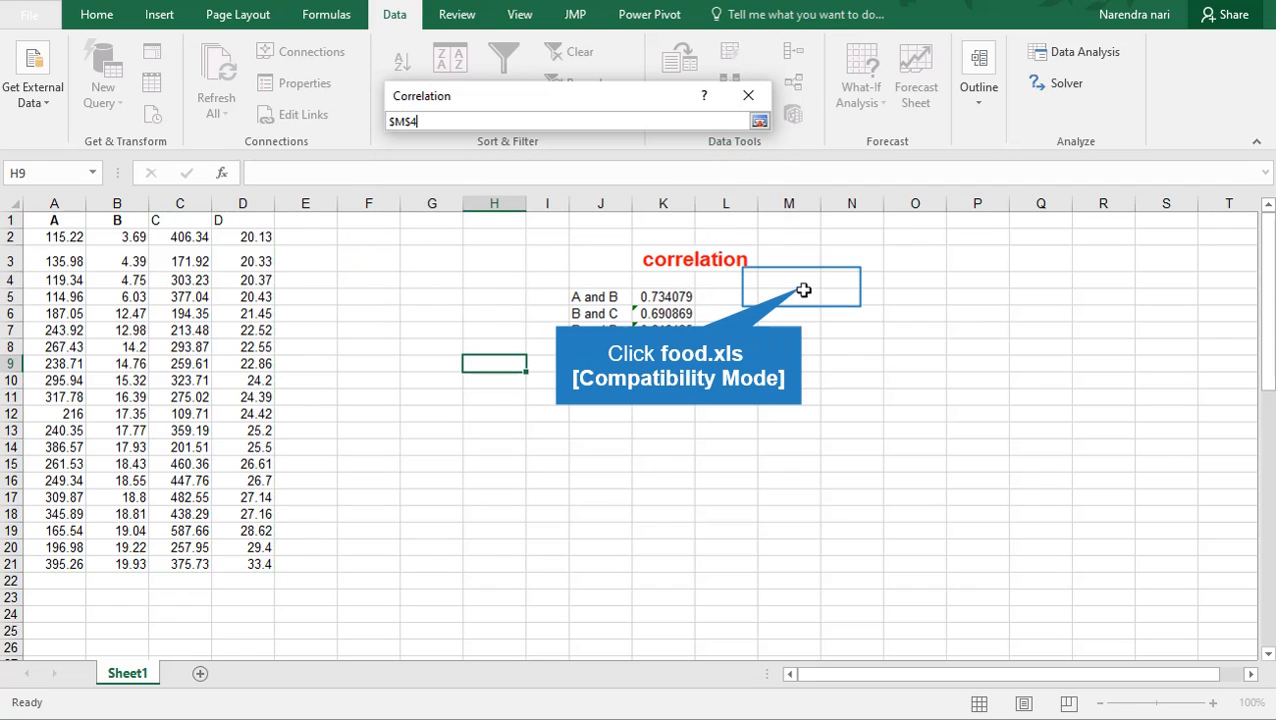
pyautogui.moveTo(1056, 586); pyautogui.dragTo(973, 477)
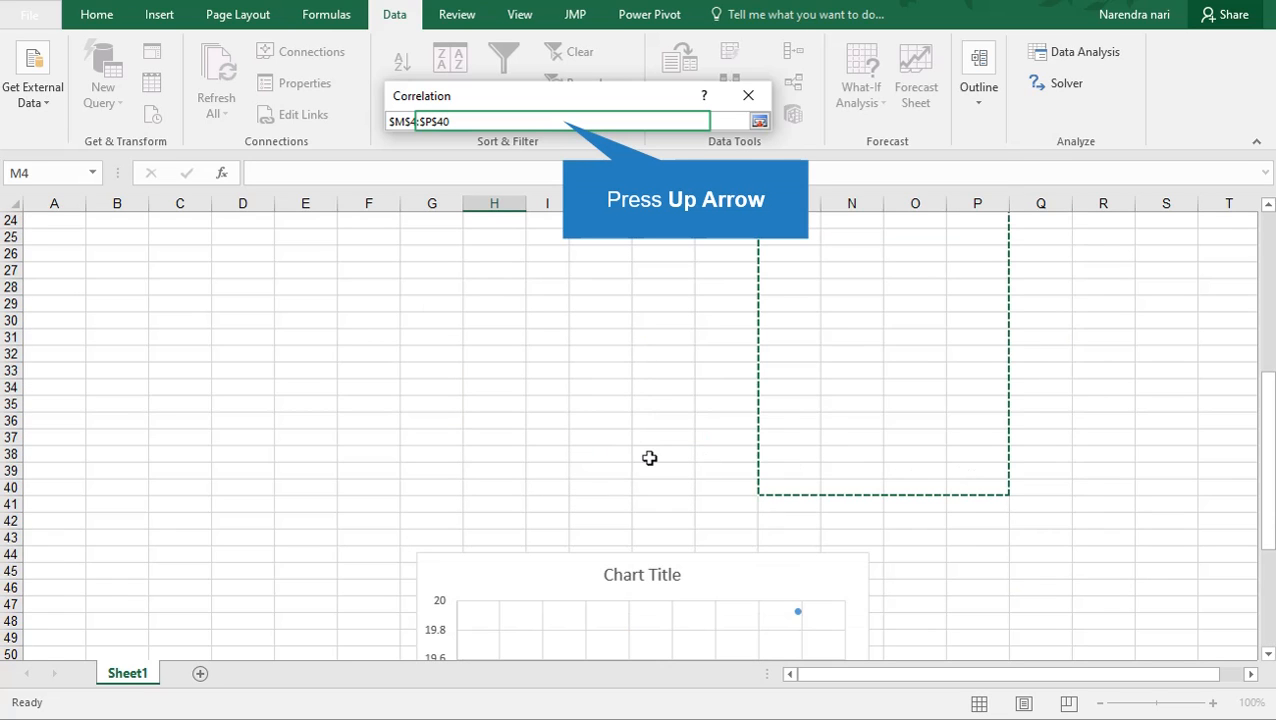
pyautogui.click(650, 458)
pyautogui.press('Up')
pyautogui.press('Up')
pyautogui.press('Up')
pyautogui.press('Up')
pyautogui.press('Up')
pyautogui.press('Up')
pyautogui.press('Up')
pyautogui.press('Up')
pyautogui.press('Up')
pyautogui.press('Up')
pyautogui.press('Up')
pyautogui.press('Up')
pyautogui.press('Up')
pyautogui.press('Up')
pyautogui.press('Up')
pyautogui.press('Up')
pyautogui.press('Up')
pyautogui.press('Up')
pyautogui.press('Up')
pyautogui.press('Up')
pyautogui.moveTo(773, 314); pyautogui.dragTo(1083, 549)
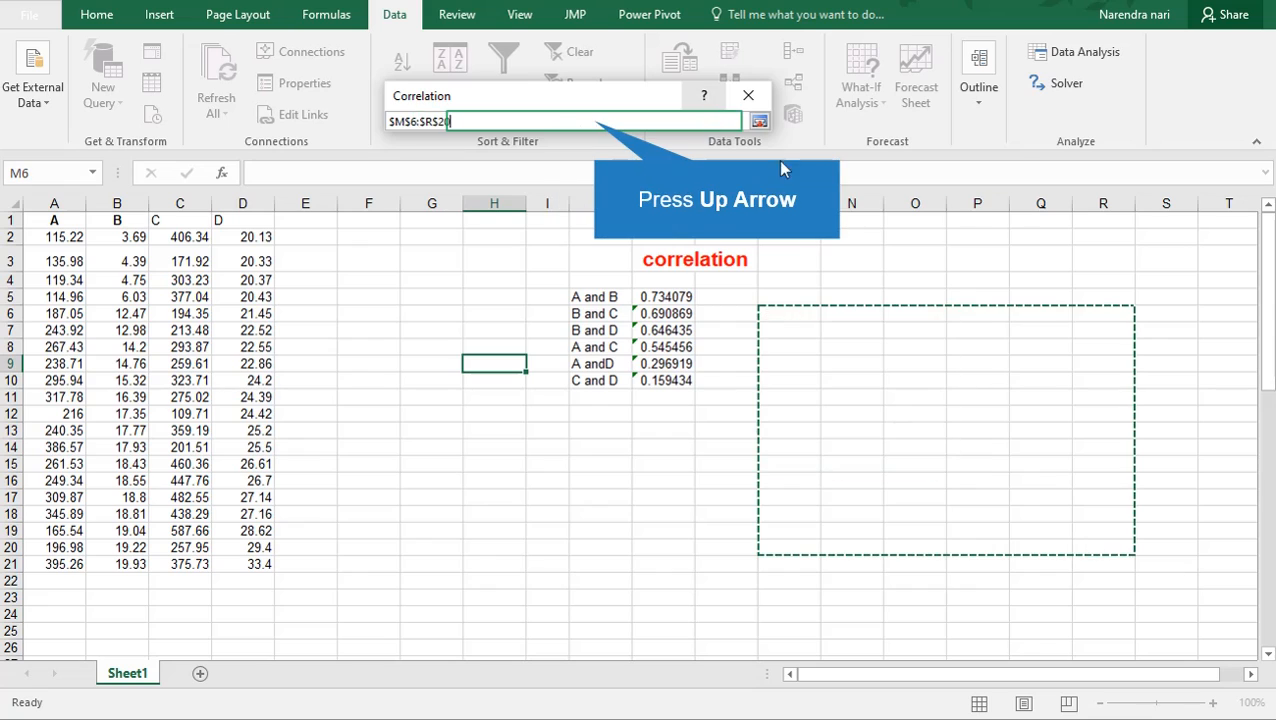
pyautogui.click(760, 122)
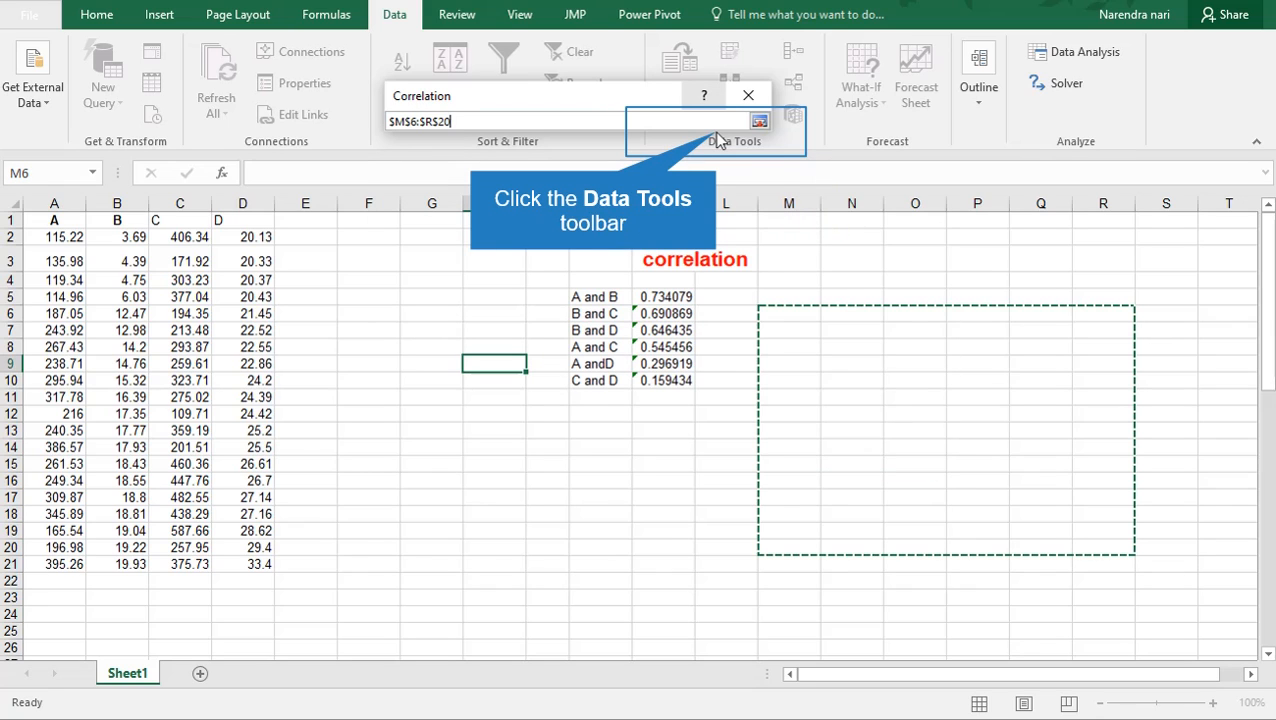
pyautogui.click(717, 133)
pyautogui.click(717, 133)
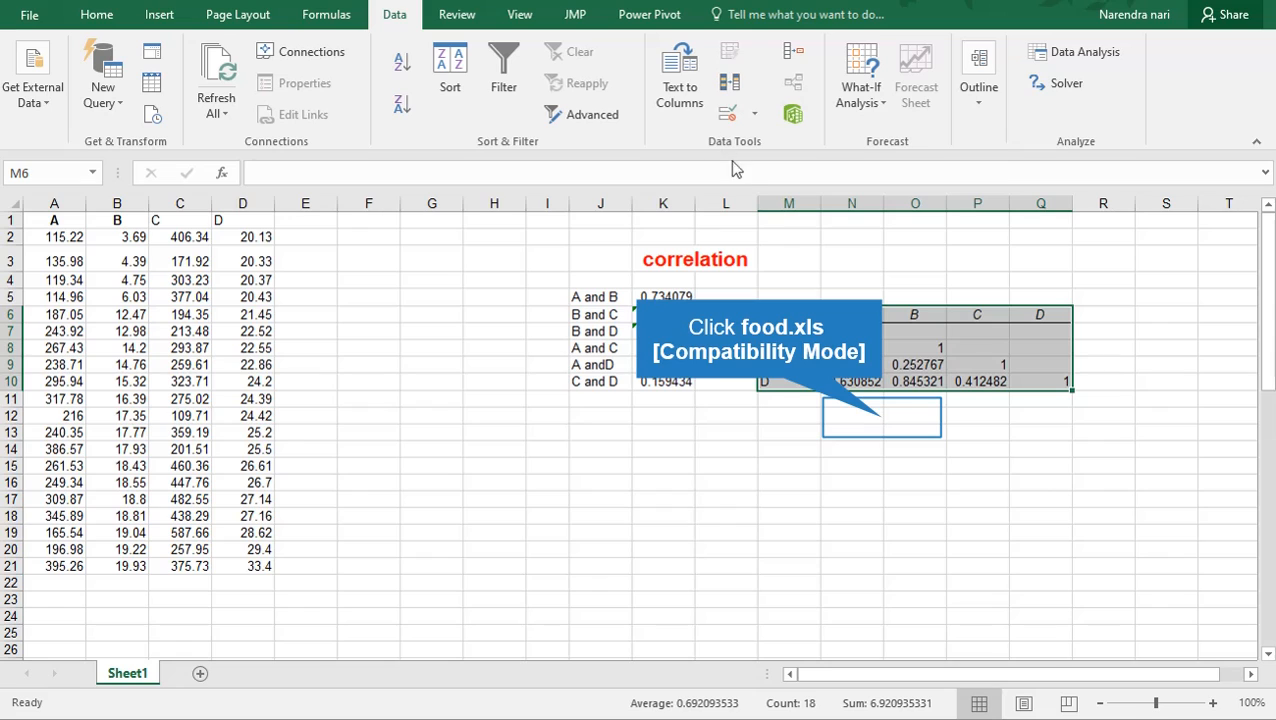
pyautogui.click(879, 412)
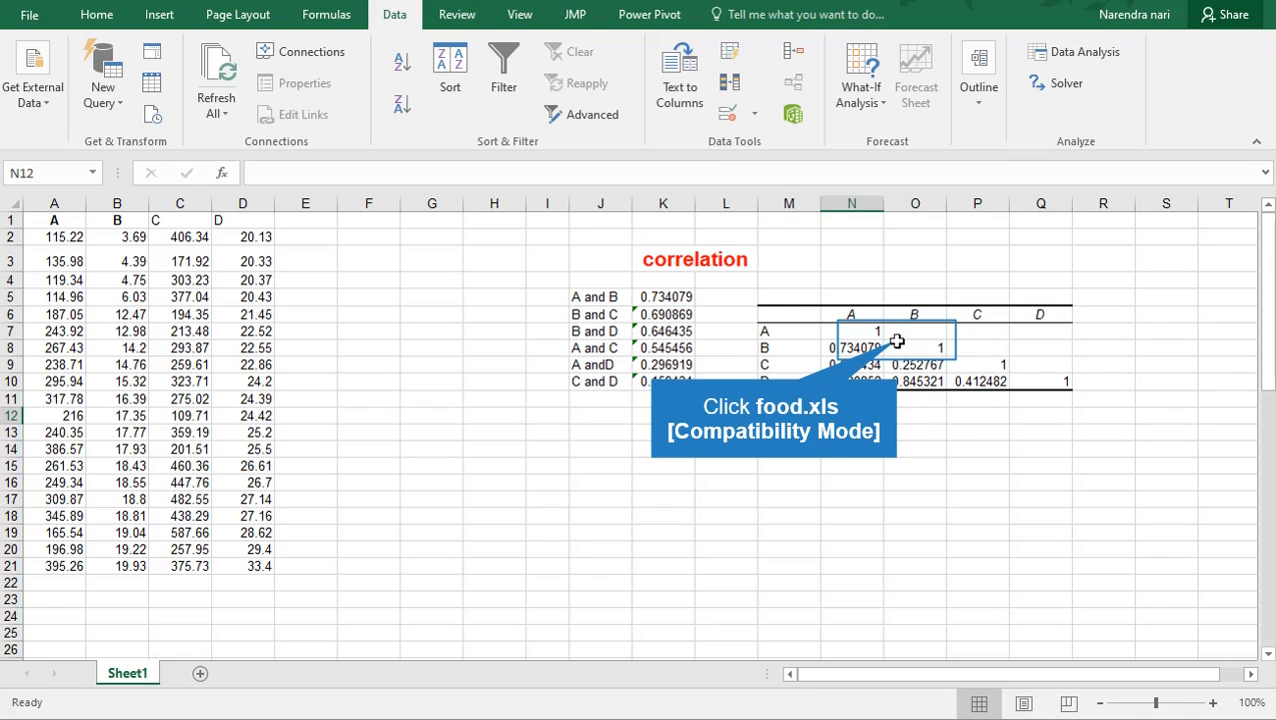
# Enlarge the font of the correlation matrix in M6:Q10 to 24 points
pyautogui.click(789, 316)
pyautogui.hotkey('ctrl', 'a')
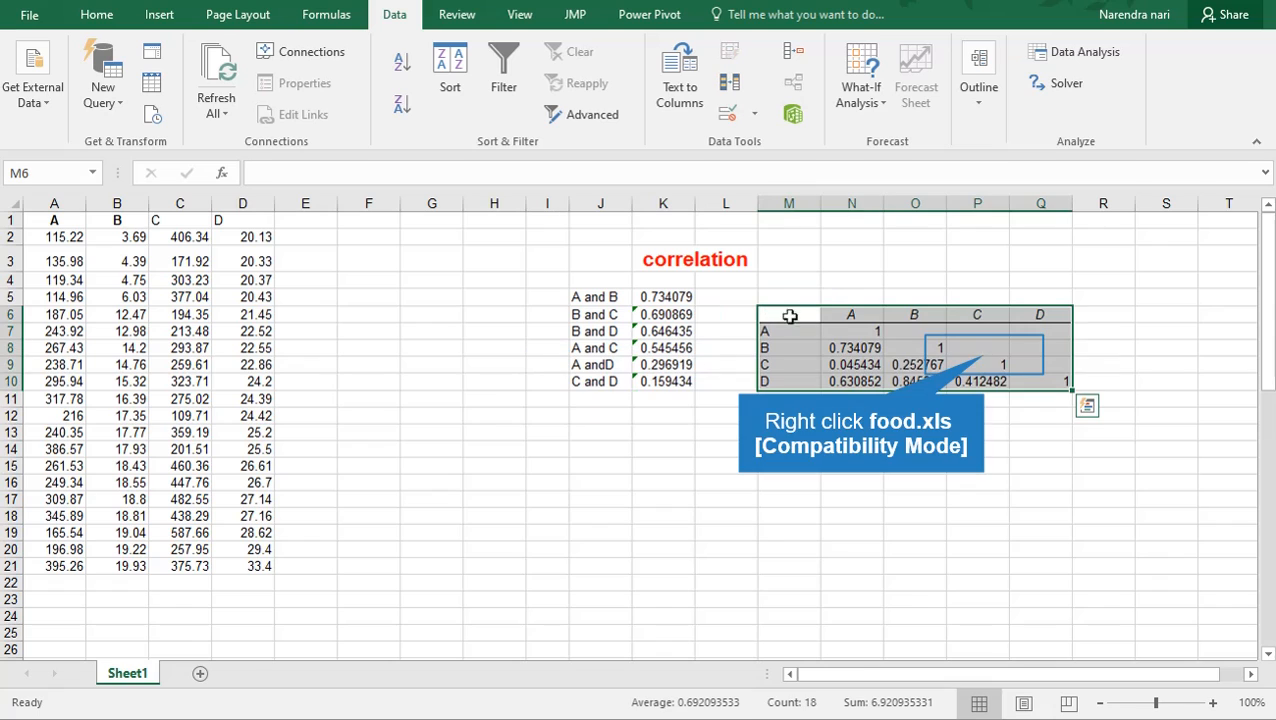
pyautogui.rightClick(984, 354)
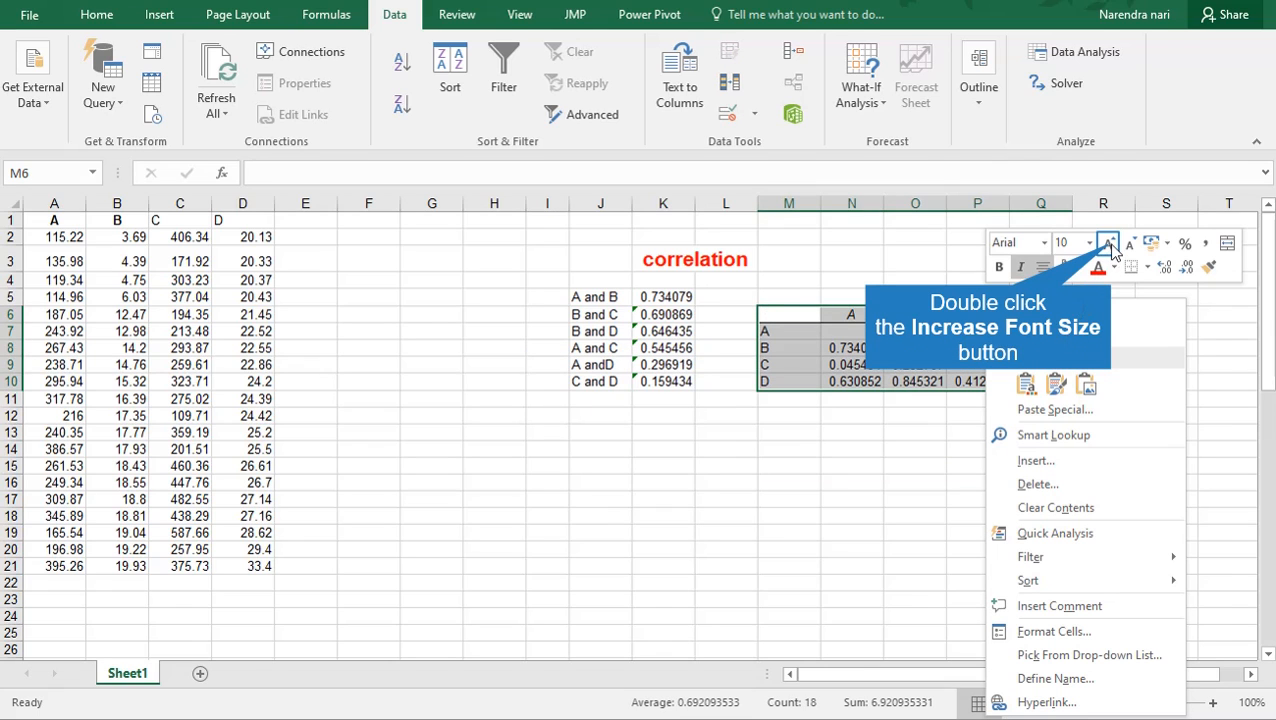
pyautogui.doubleClick(1108, 245)
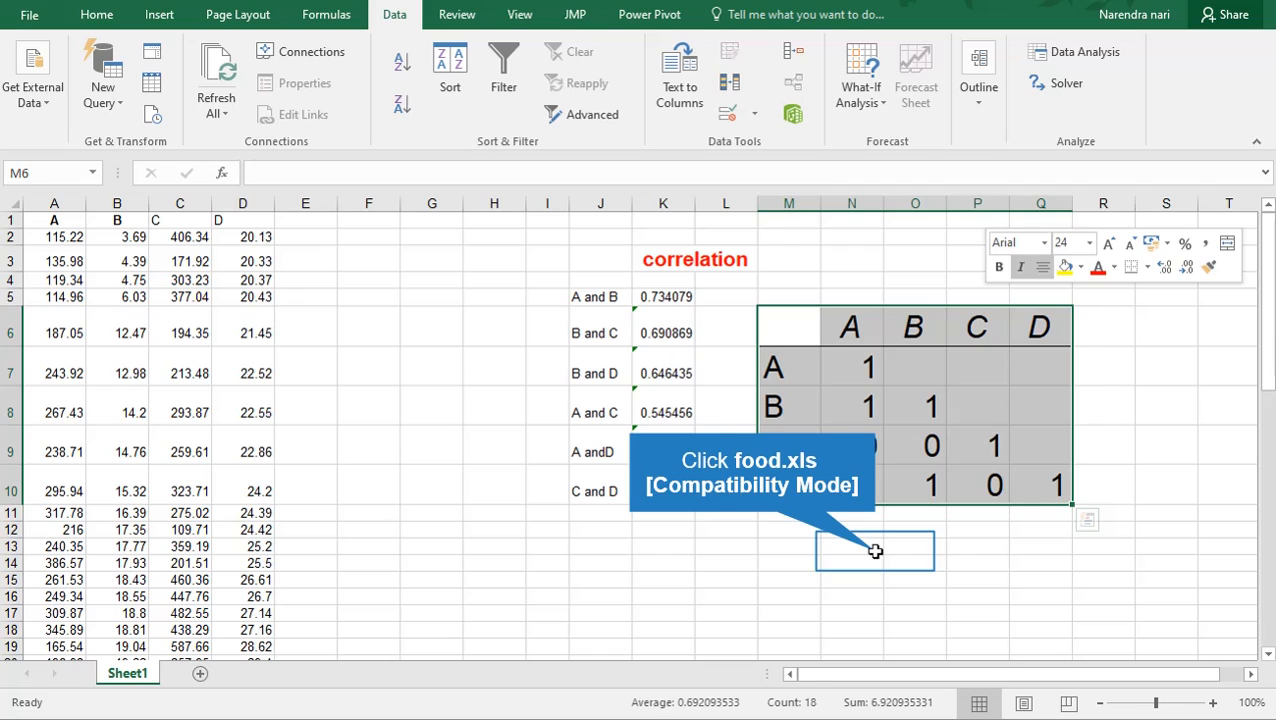
pyautogui.click(875, 551)
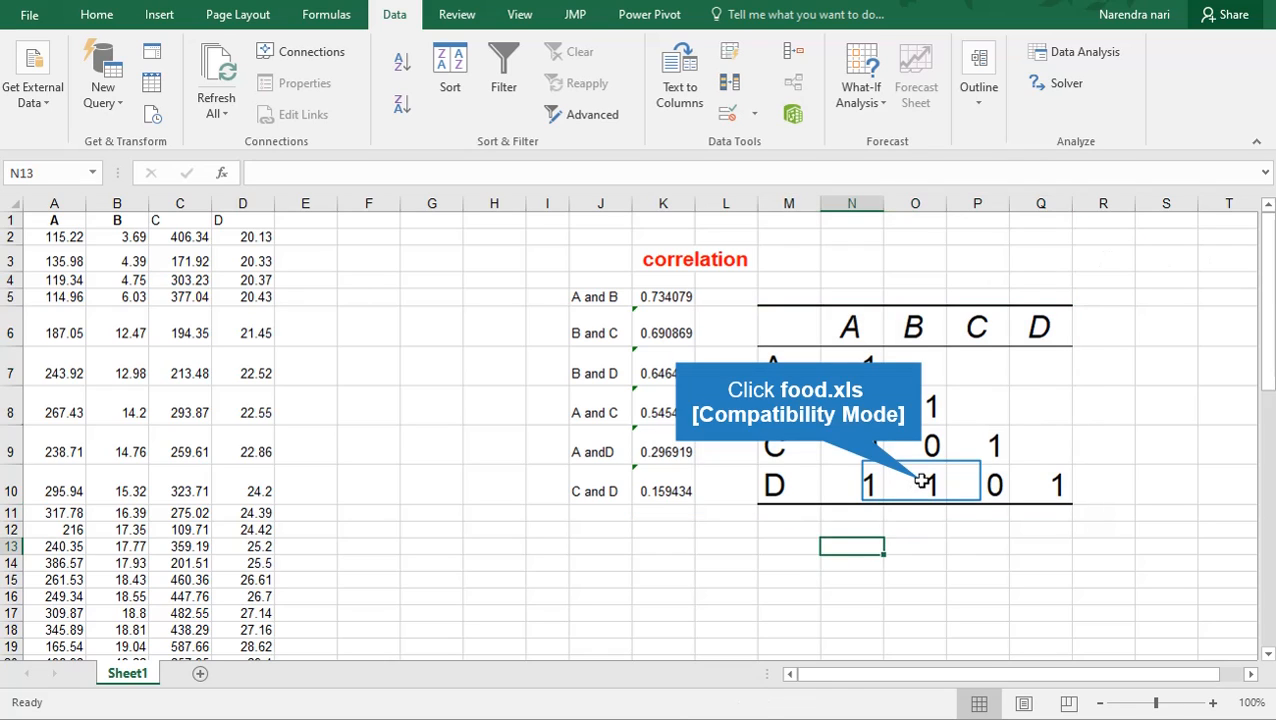
# Decrease the font size of the whole correlation matrix in M6:Q10 in several increments, to below 20 points
pyautogui.click(777, 328)
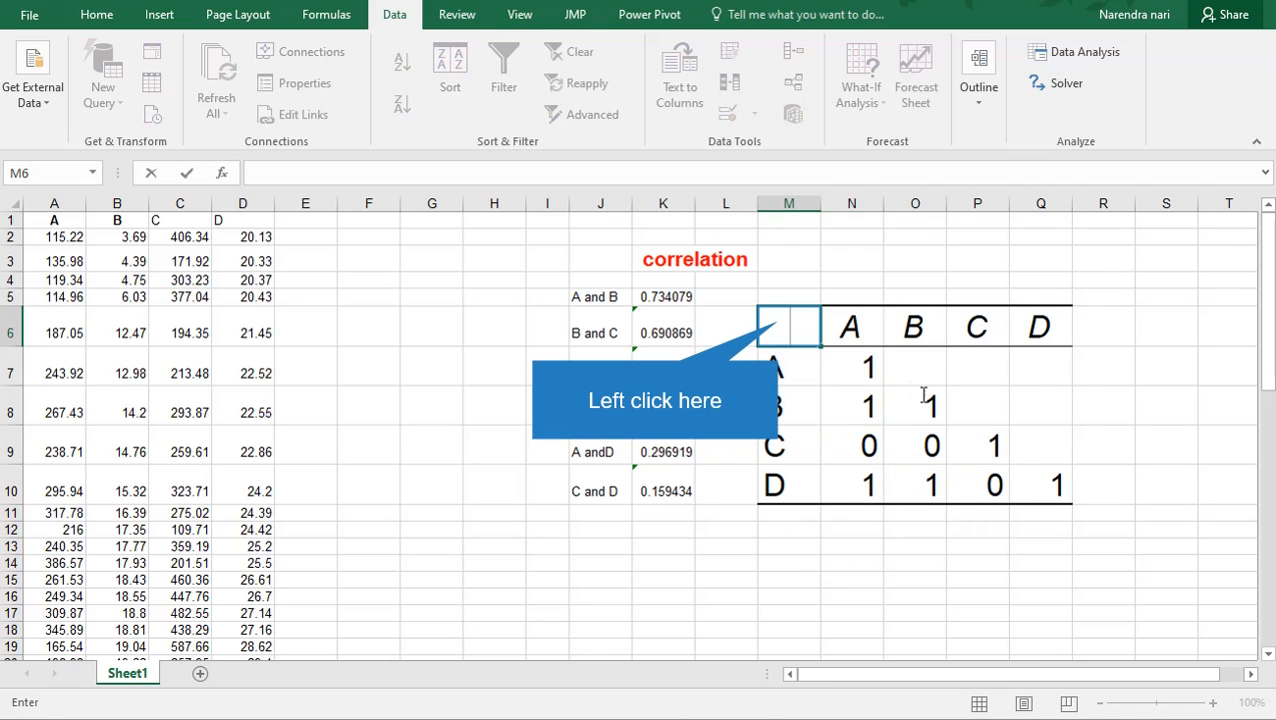
pyautogui.click(777, 322)
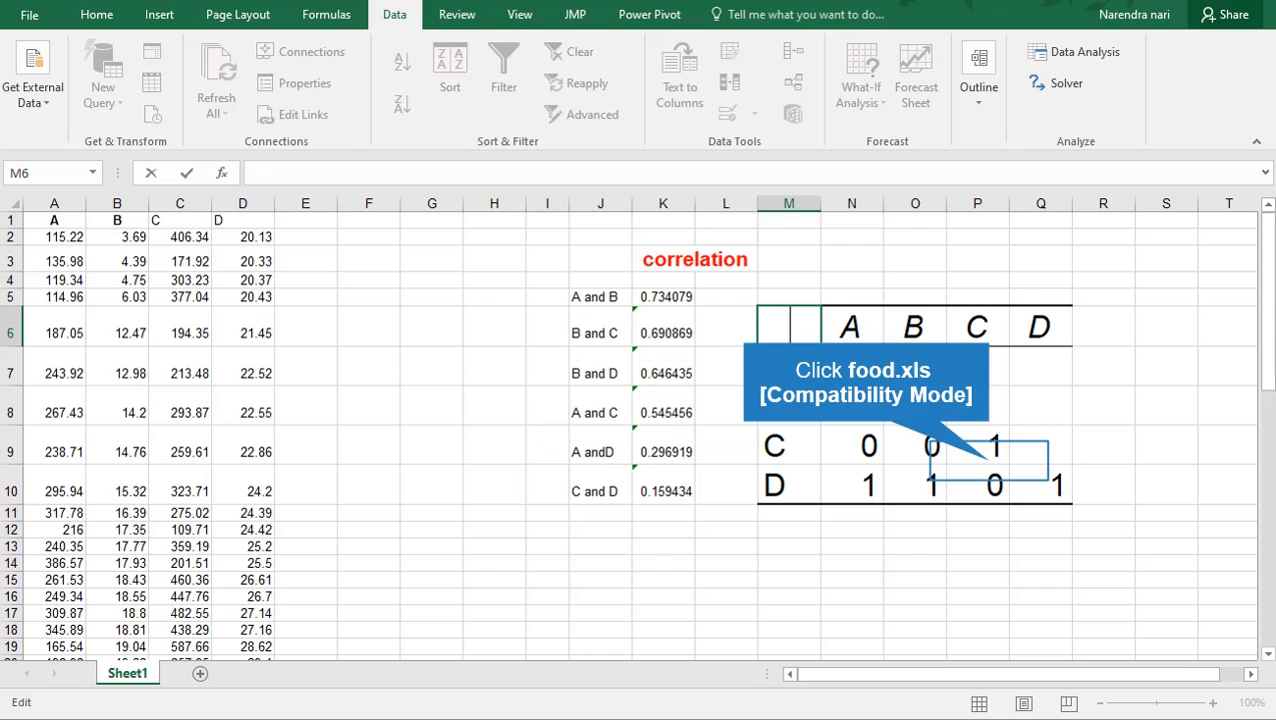
pyautogui.press('Escape')
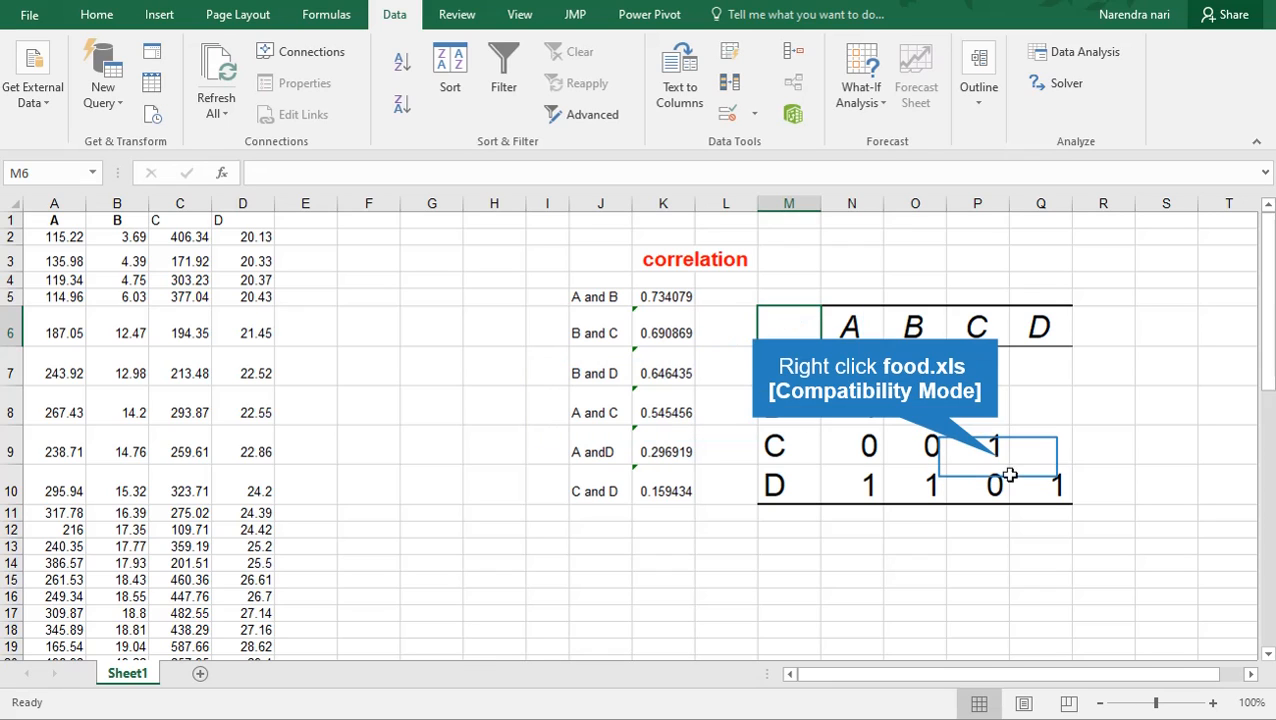
pyautogui.rightClick(998, 458)
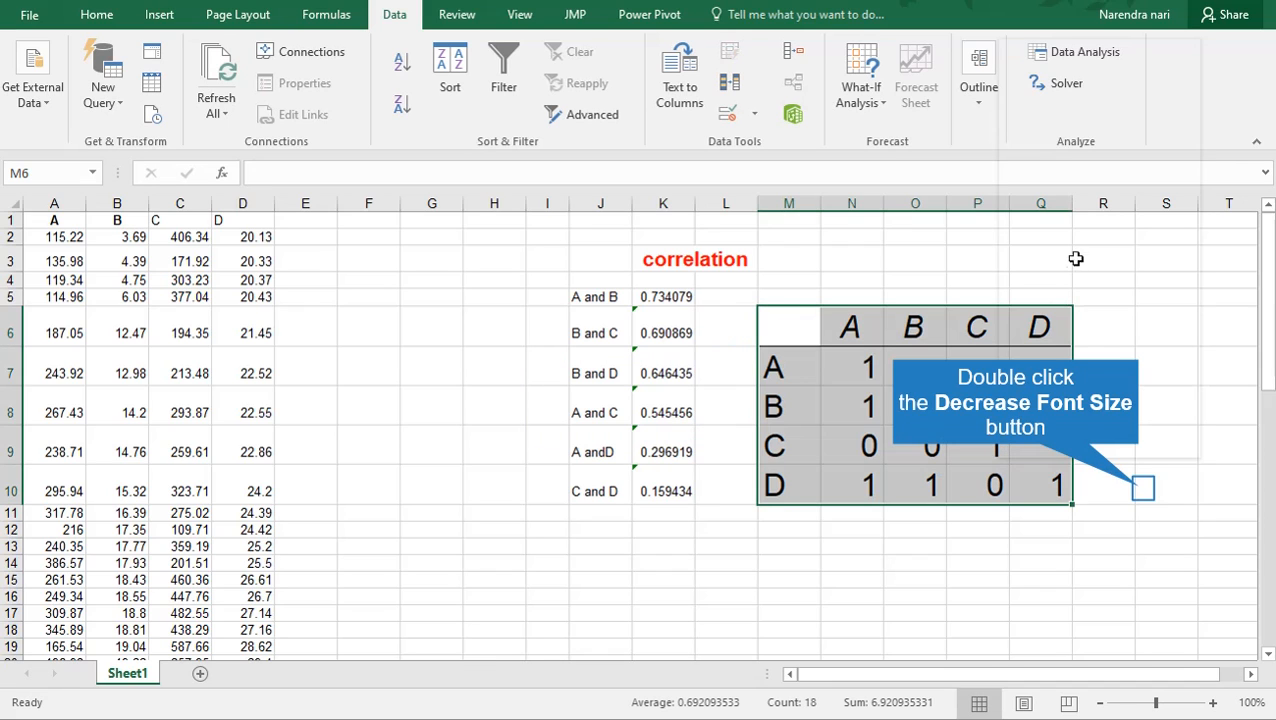
pyautogui.click(1142, 488)
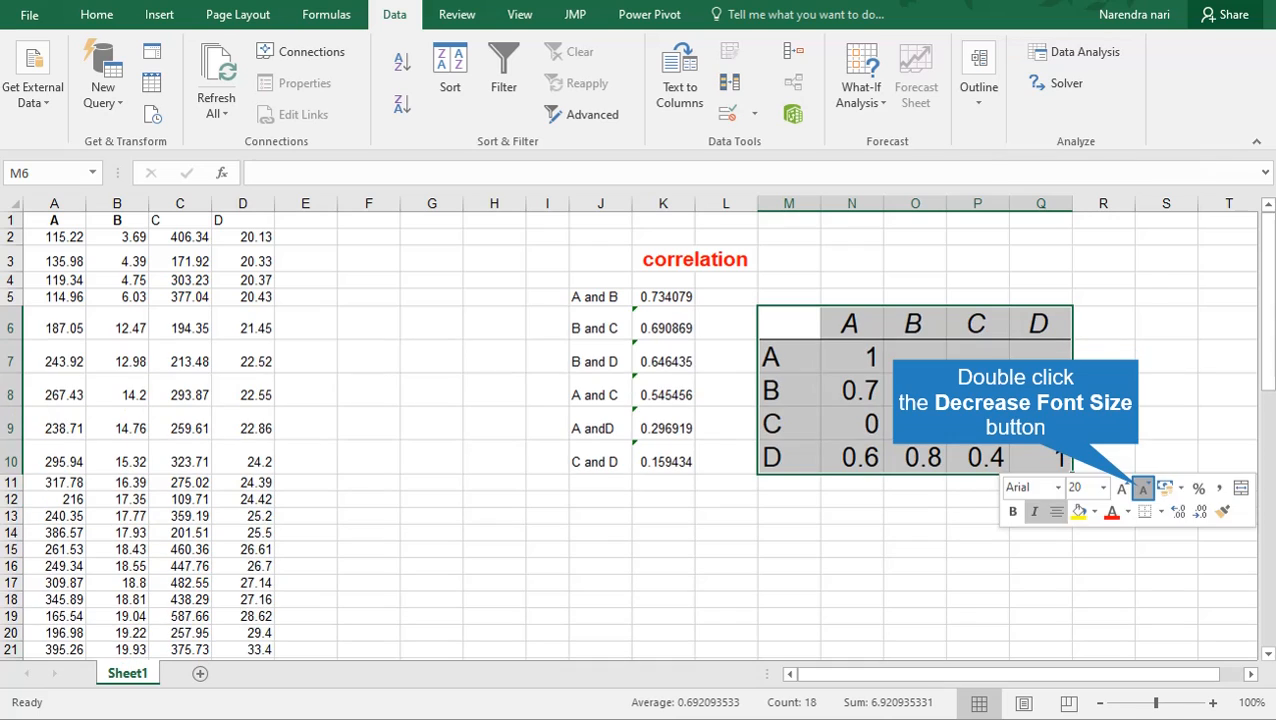
pyautogui.click(1142, 488)
pyautogui.click(913, 480)
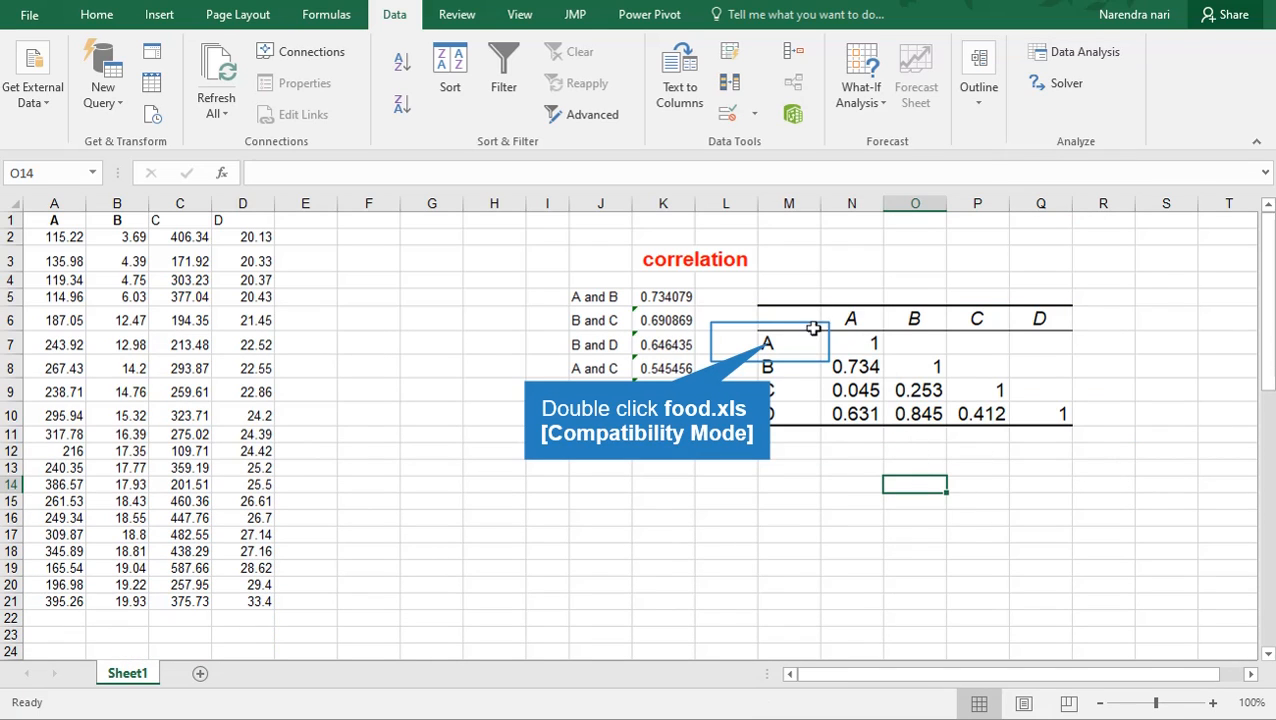
# Examine the correlation matrix entry of A with itself in cell N7
pyautogui.moveTo(770, 343); pyautogui.dragTo(843, 327)
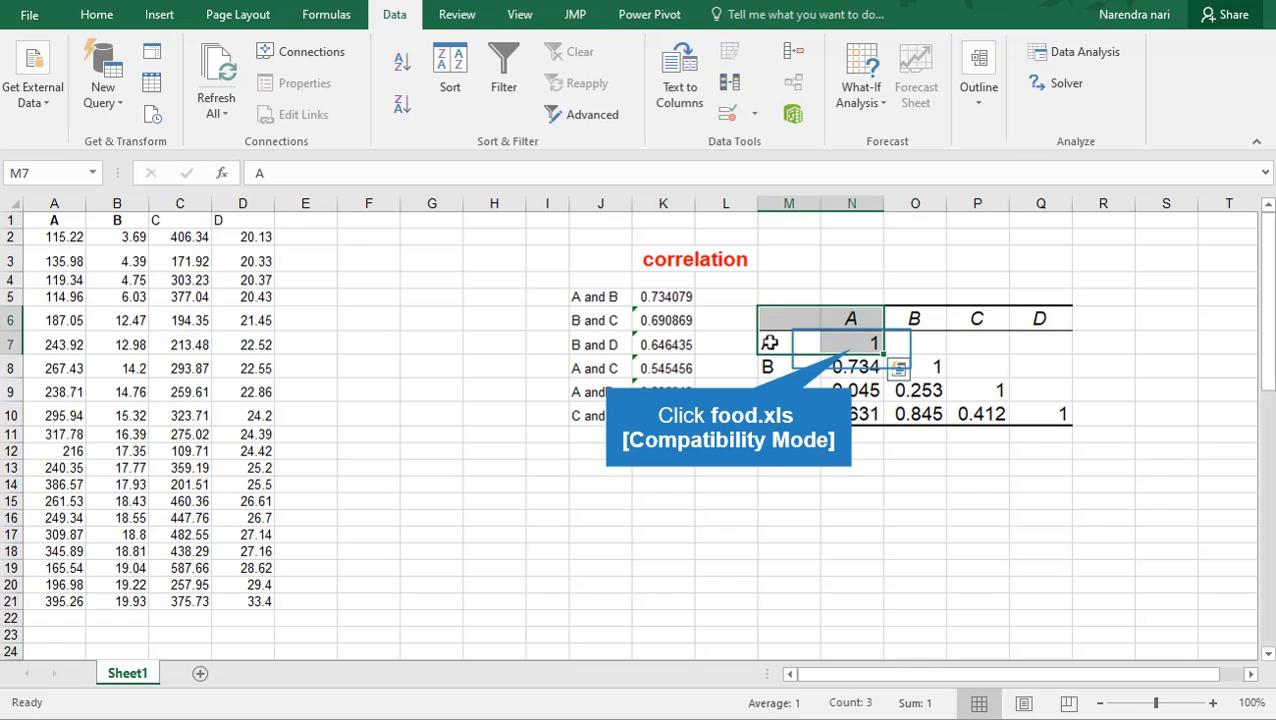
pyautogui.click(850, 343)
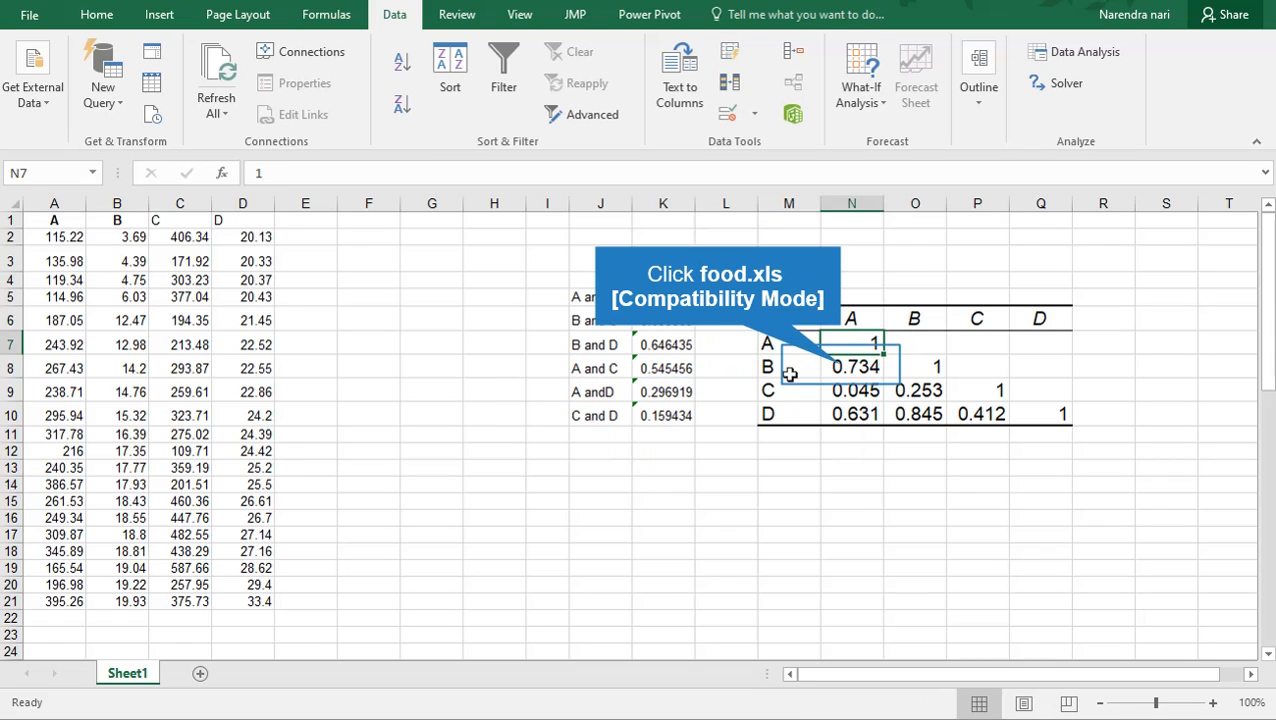